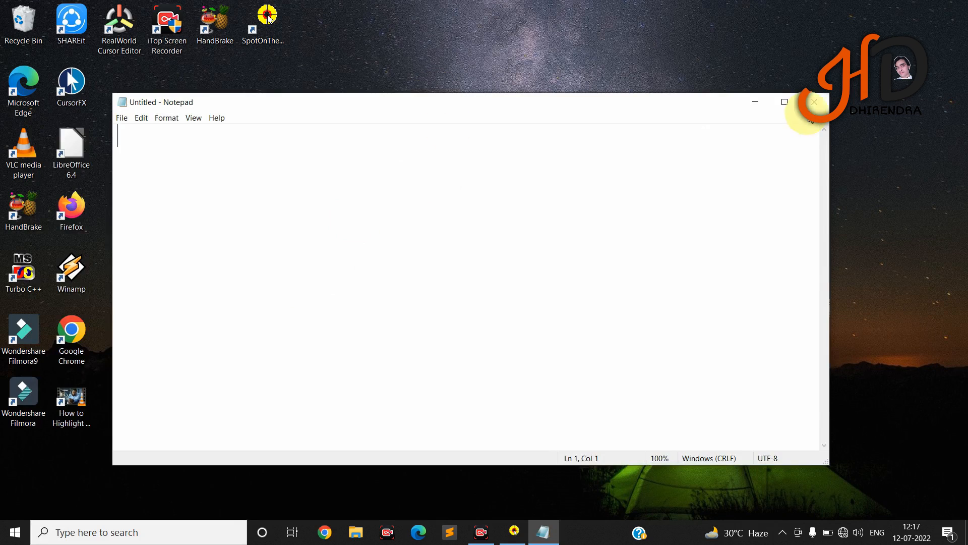
Step: Close the empty Notepad window and launch Notepad again from the Run dialog using the command notepad
{"action": "left_click", "coordinate": [814, 101]}
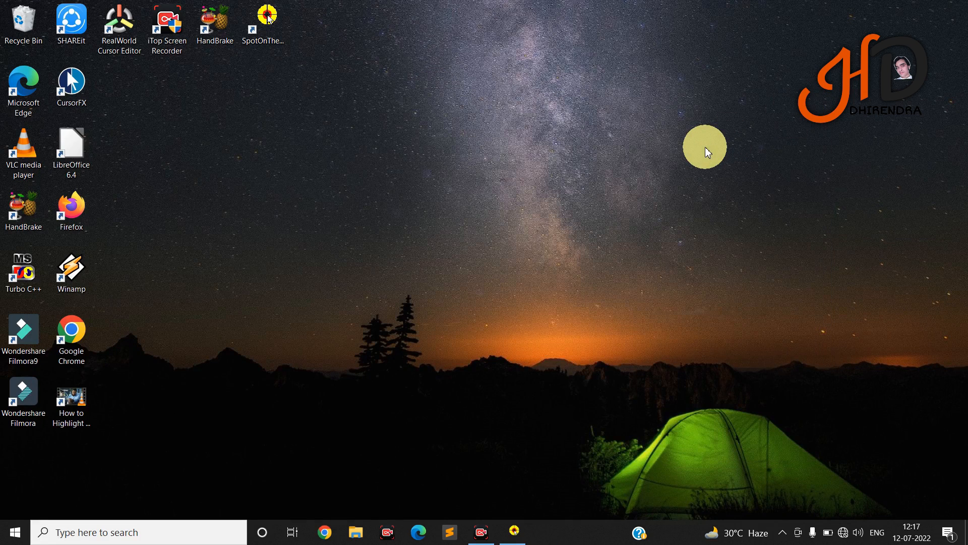
{"action": "key", "text": "super+r"}
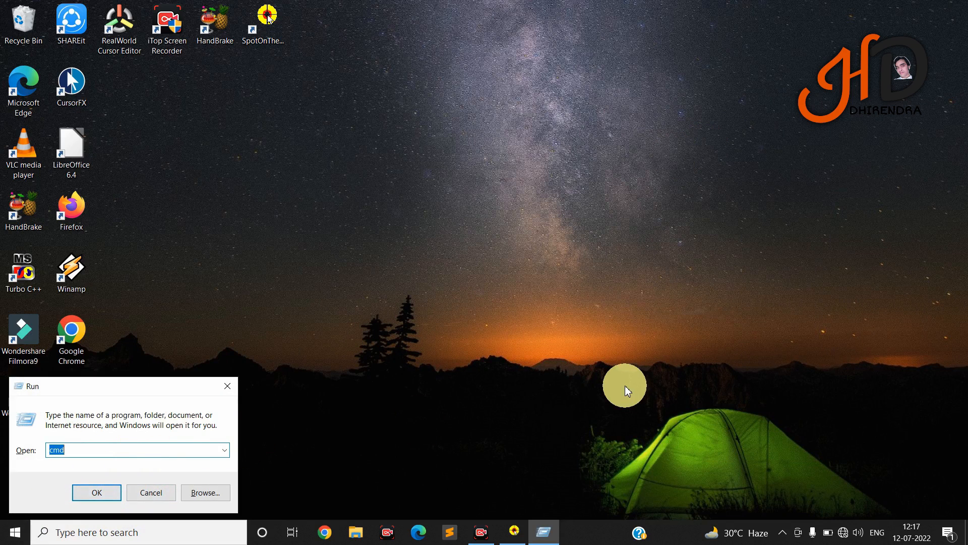
{"action": "type", "text": "notepad"}
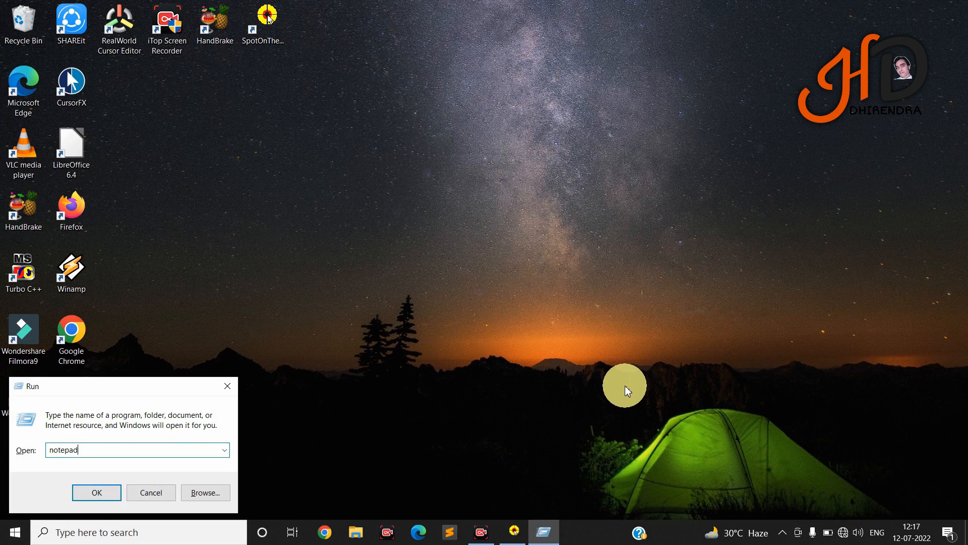
{"action": "left_click", "coordinate": [97, 495]}
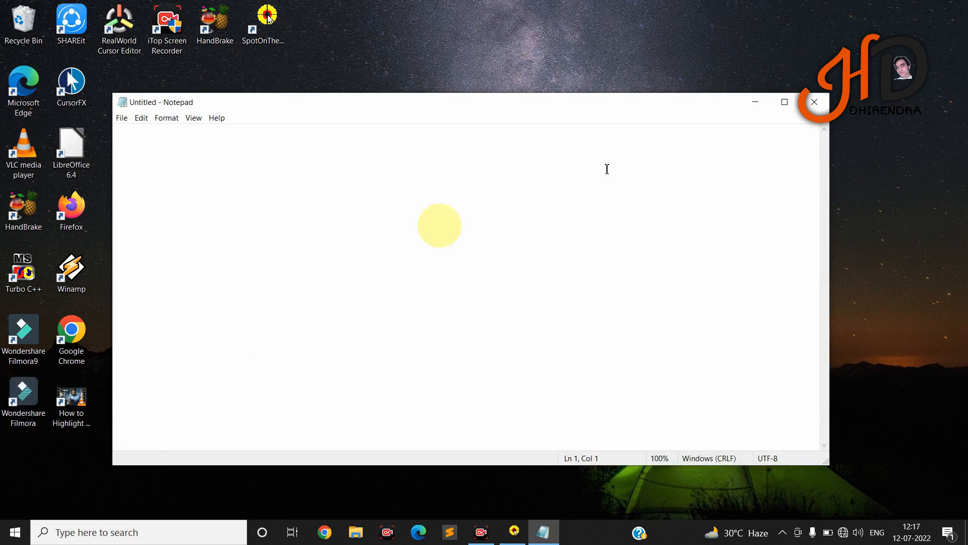
Step: Close Notepad and start it again from the Windows Accessories group in the list of installed programs
{"action": "key", "text": "alt+F4"}
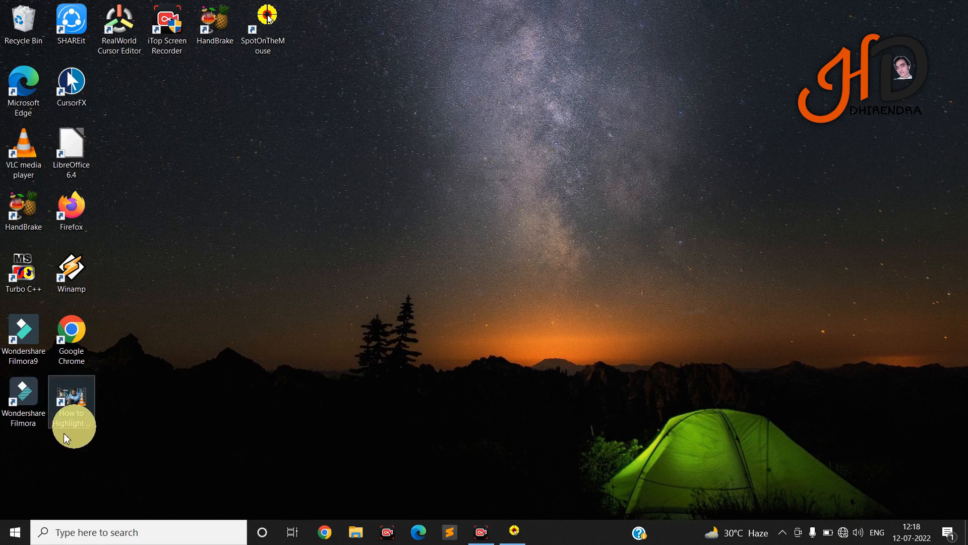
{"action": "left_click", "coordinate": [15, 532]}
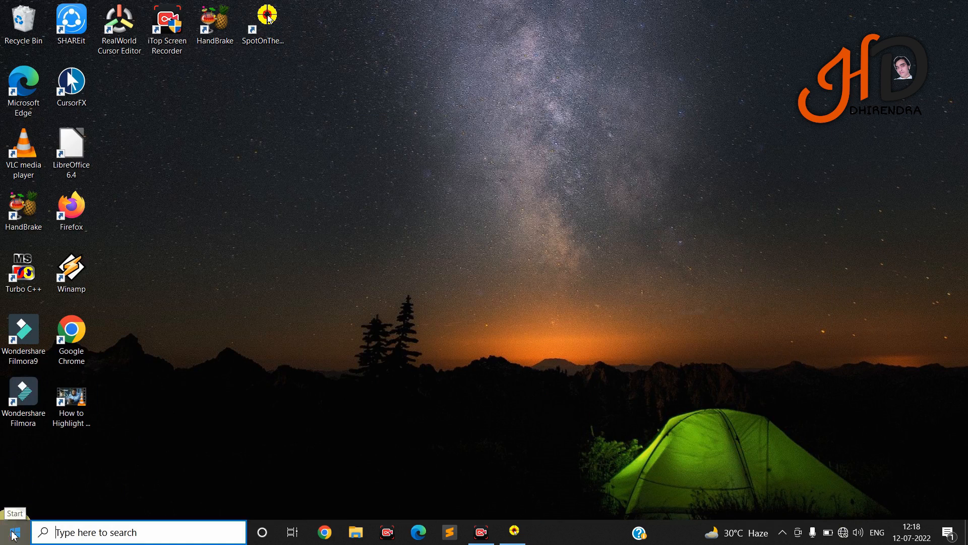
{"action": "scroll", "coordinate": [100, 456], "scroll_direction": "down", "scroll_amount": 10}
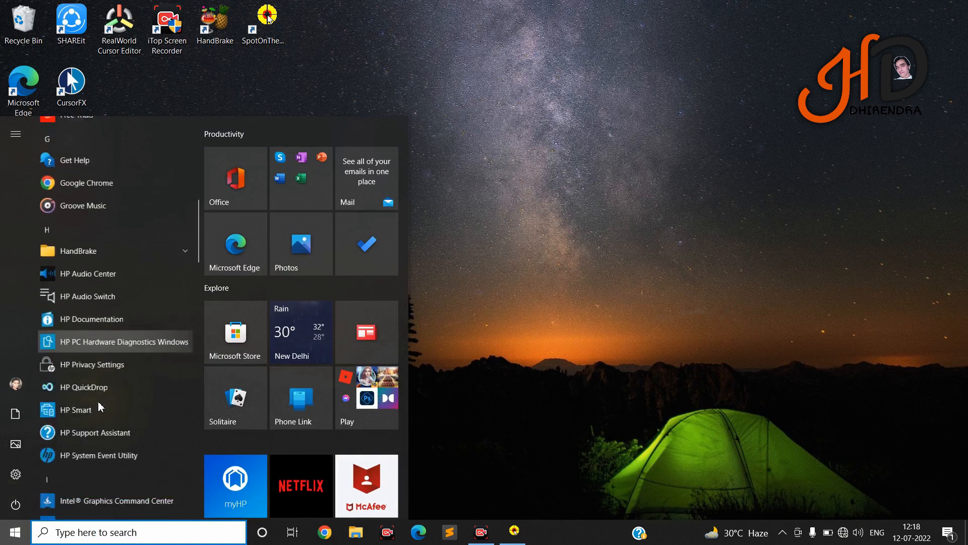
{"action": "scroll", "coordinate": [97, 401], "scroll_direction": "down", "scroll_amount": 10}
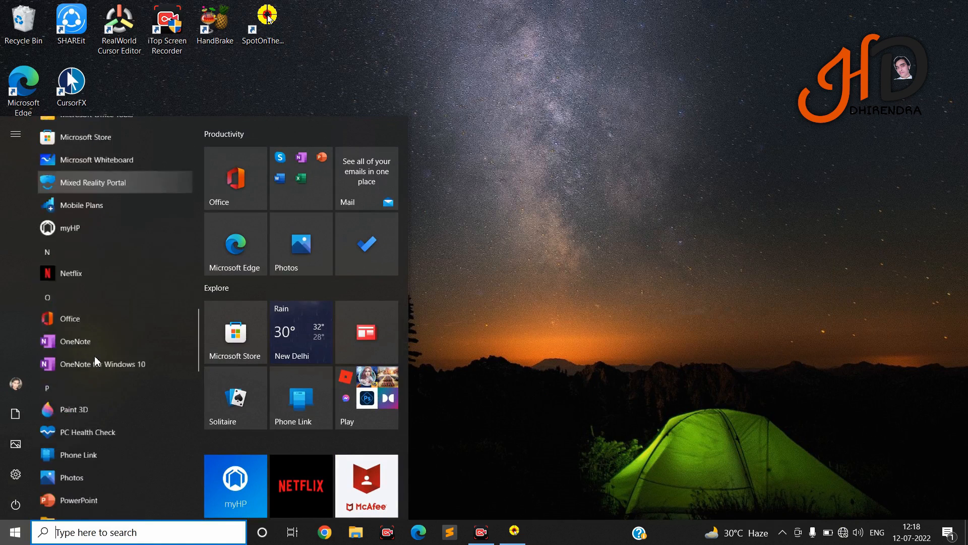
{"action": "scroll", "coordinate": [95, 356], "scroll_direction": "down", "scroll_amount": 10}
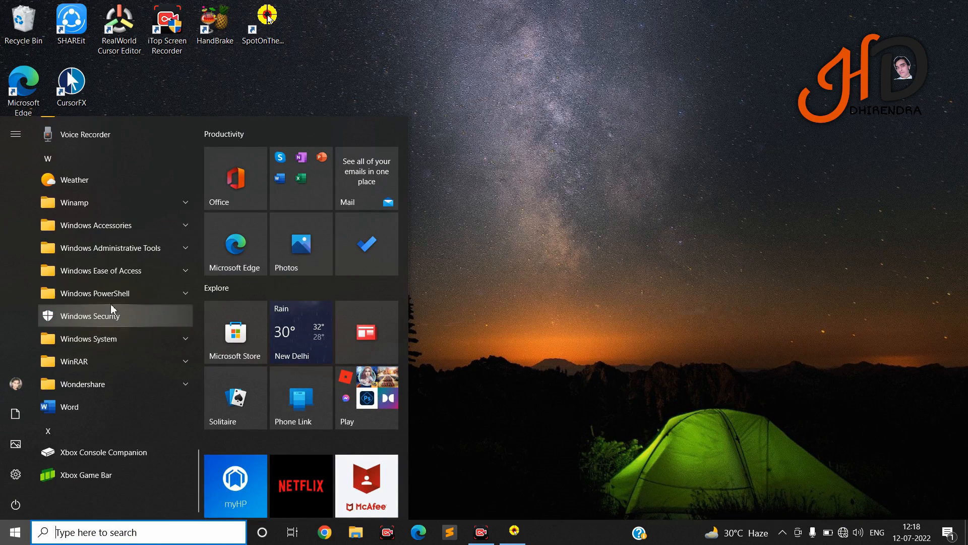
{"action": "left_click", "coordinate": [168, 228]}
{"action": "scroll", "coordinate": [136, 264], "scroll_direction": "down", "scroll_amount": 2}
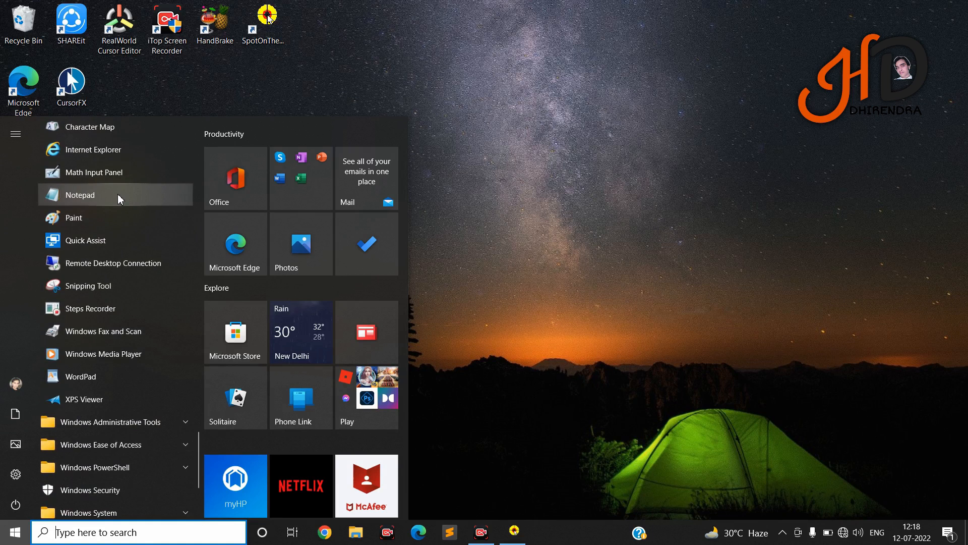
{"action": "left_click", "coordinate": [80, 195]}
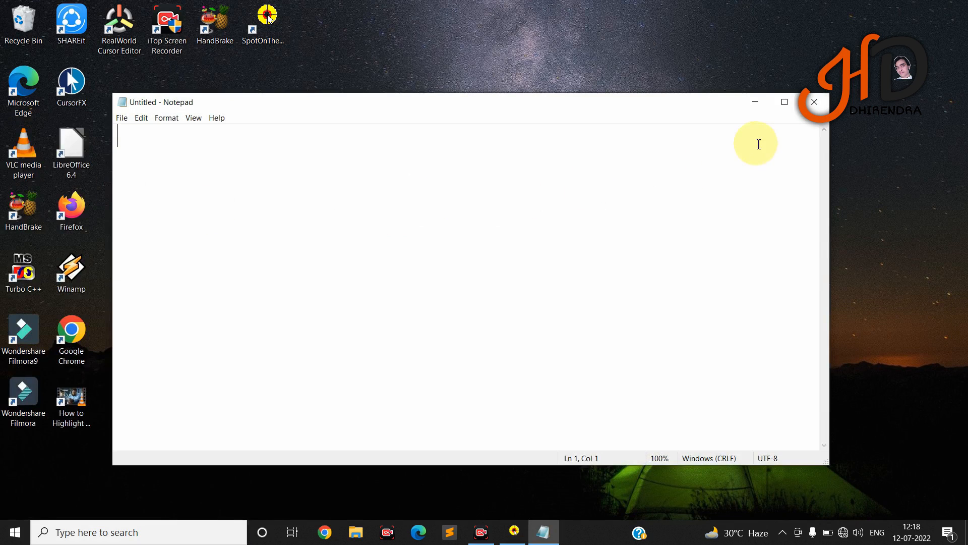
Step: Close Notepad, review the programs in the Windows Accessories group, and relaunch Notepad from it
{"action": "left_click", "coordinate": [814, 105]}
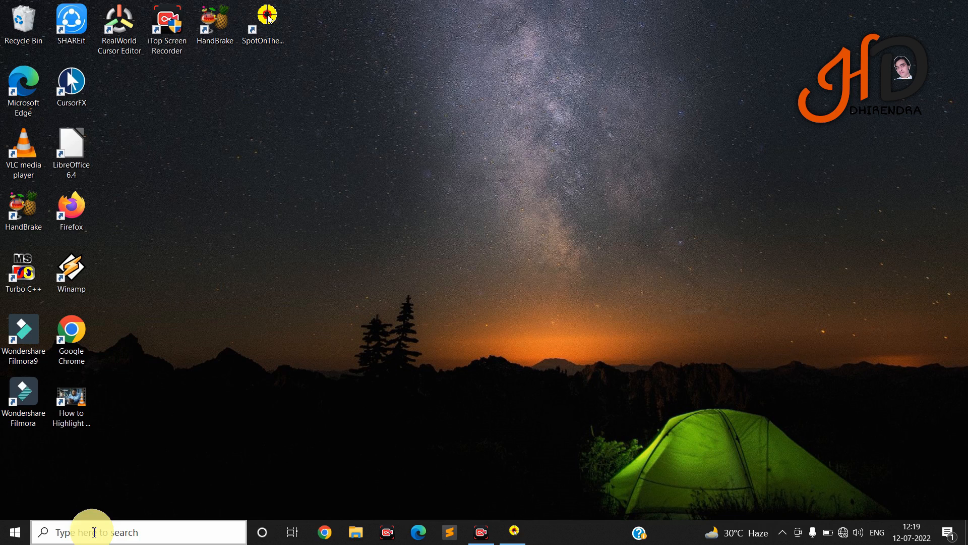
{"action": "left_click", "coordinate": [20, 533]}
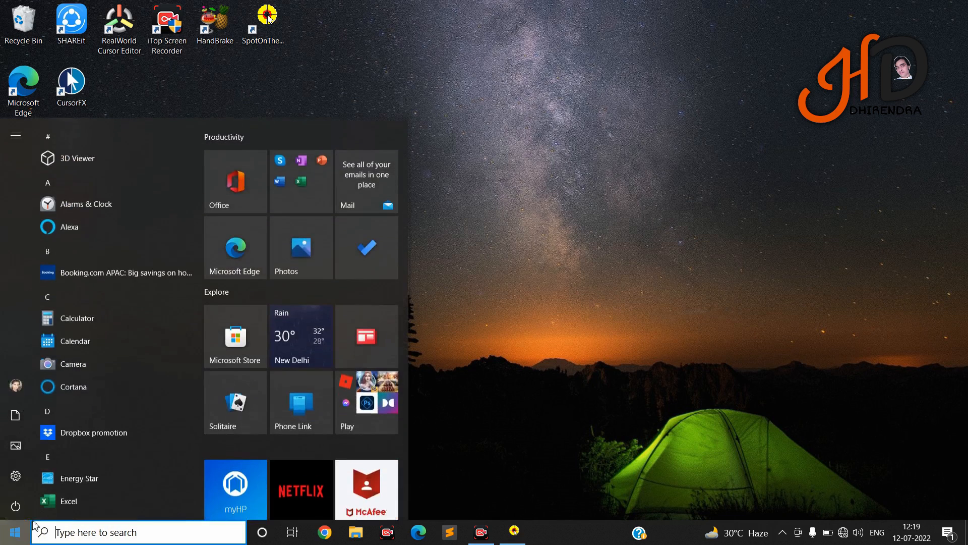
{"action": "scroll", "coordinate": [124, 348], "scroll_direction": "down", "scroll_amount": 3}
{"action": "scroll", "coordinate": [125, 349], "scroll_direction": "down", "scroll_amount": 15}
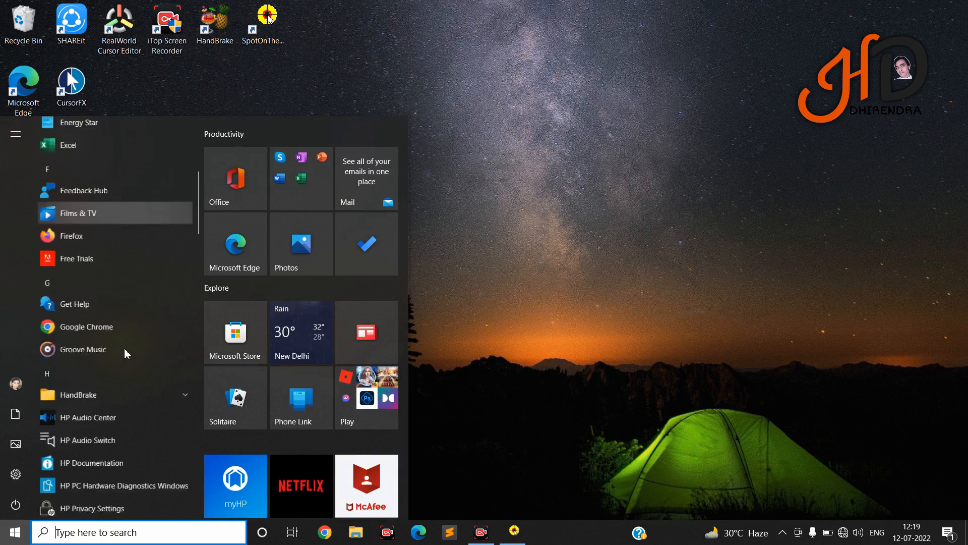
{"action": "scroll", "coordinate": [125, 348], "scroll_direction": "down", "scroll_amount": 10}
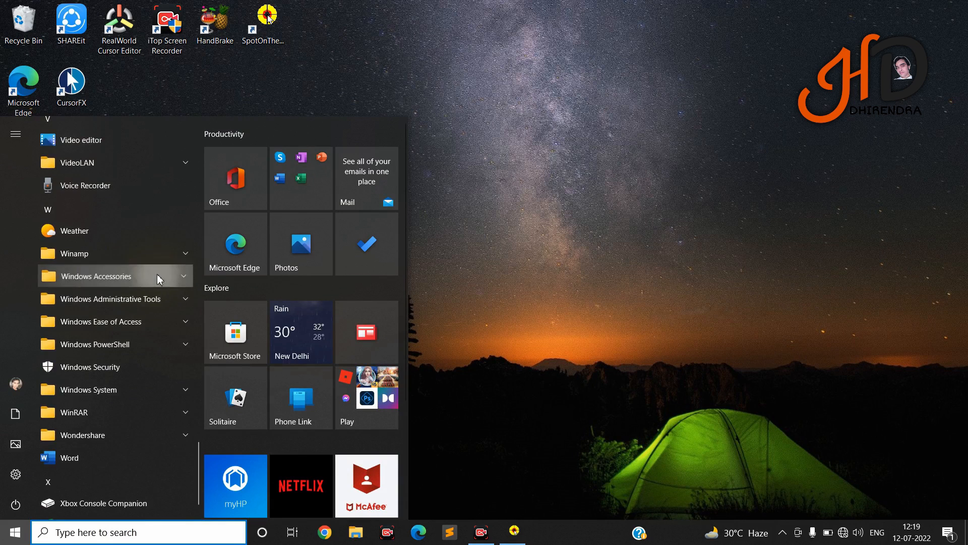
{"action": "left_click", "coordinate": [158, 276]}
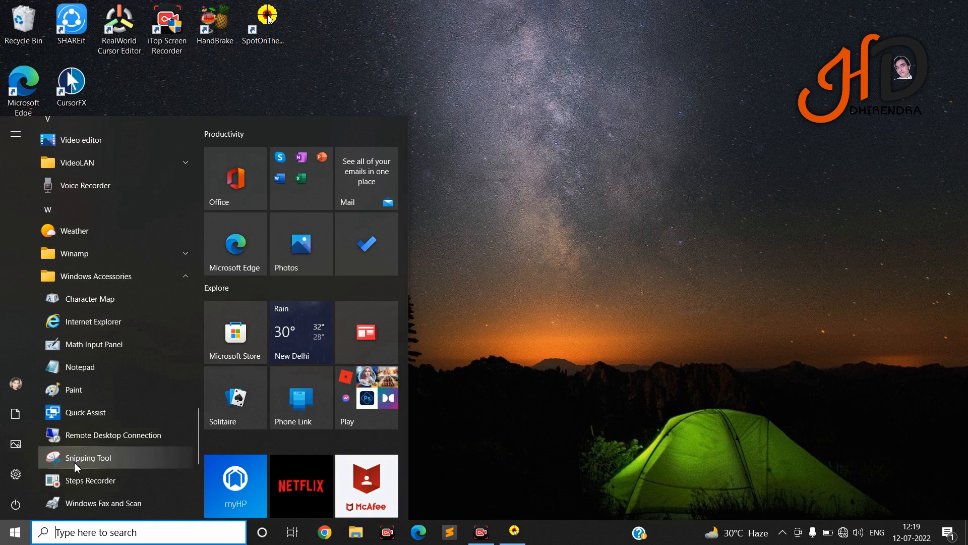
{"action": "scroll", "coordinate": [105, 472], "scroll_direction": "down", "scroll_amount": 1}
{"action": "scroll", "coordinate": [102, 473], "scroll_direction": "down", "scroll_amount": 2}
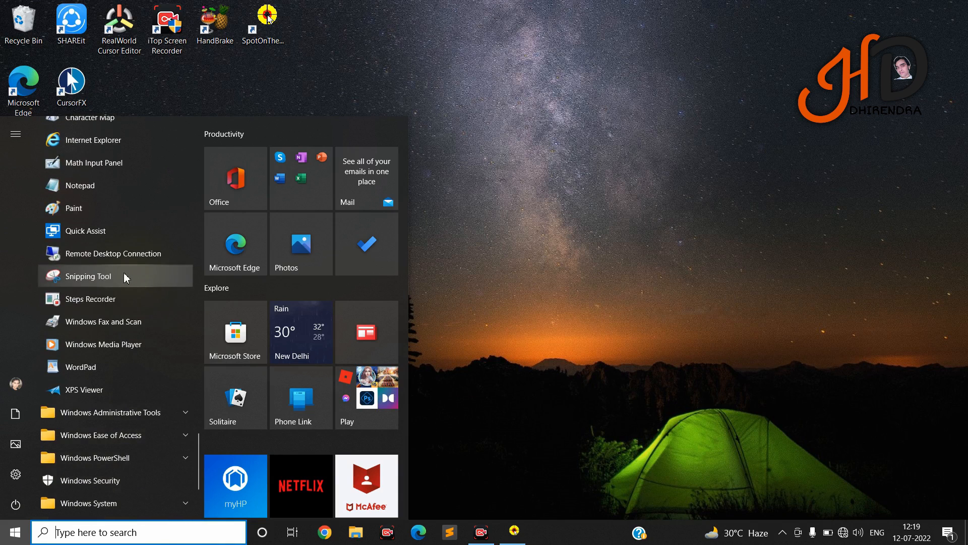
{"action": "scroll", "coordinate": [138, 298], "scroll_direction": "up", "scroll_amount": 2}
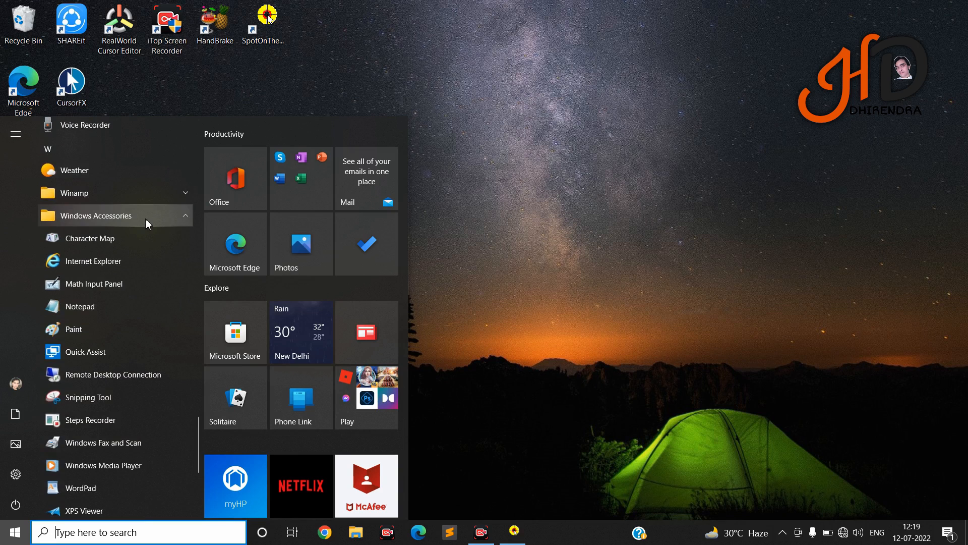
{"action": "left_click", "coordinate": [117, 308]}
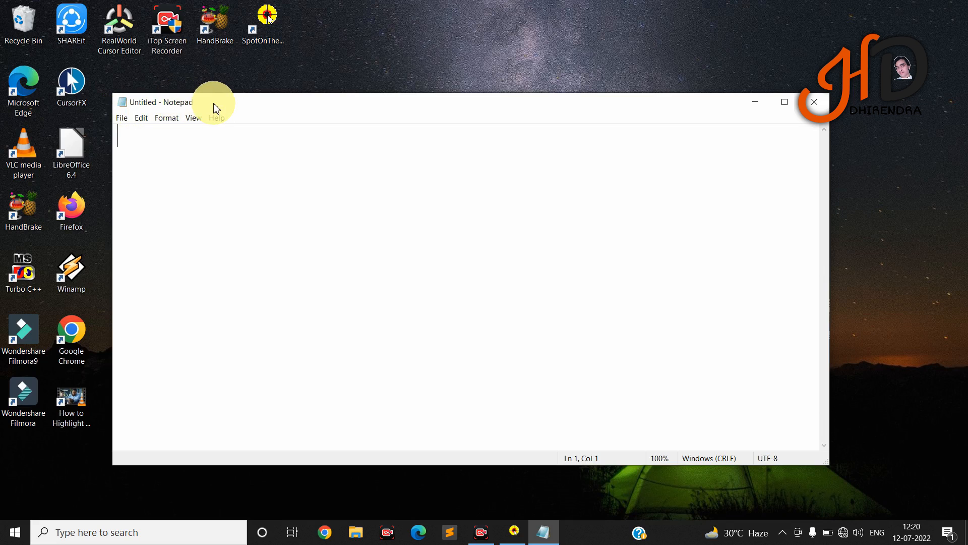
Step: Minimize the Notepad window and bring it back, and maximize it and restore its normal size
{"action": "left_click", "coordinate": [755, 106]}
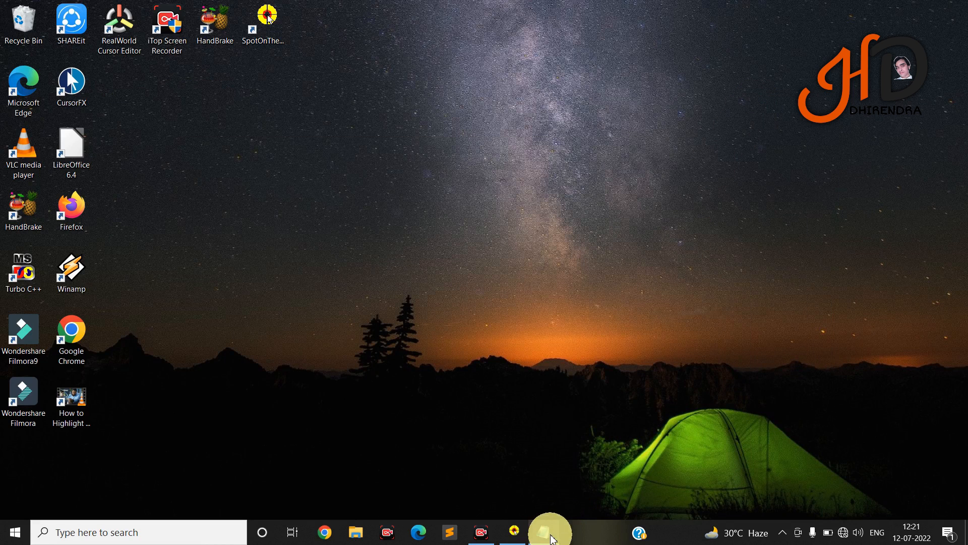
{"action": "mouse_move", "coordinate": [546, 535]}
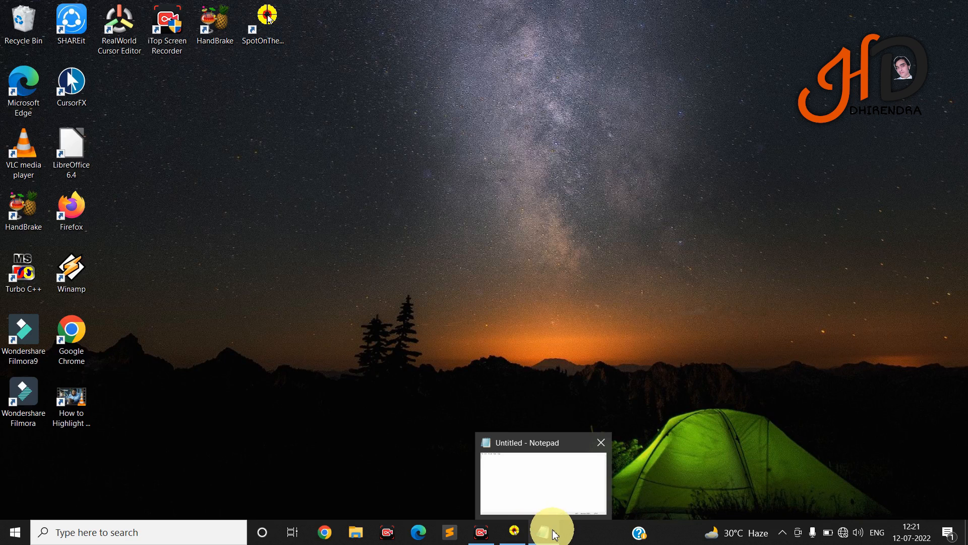
{"action": "left_click", "coordinate": [554, 534]}
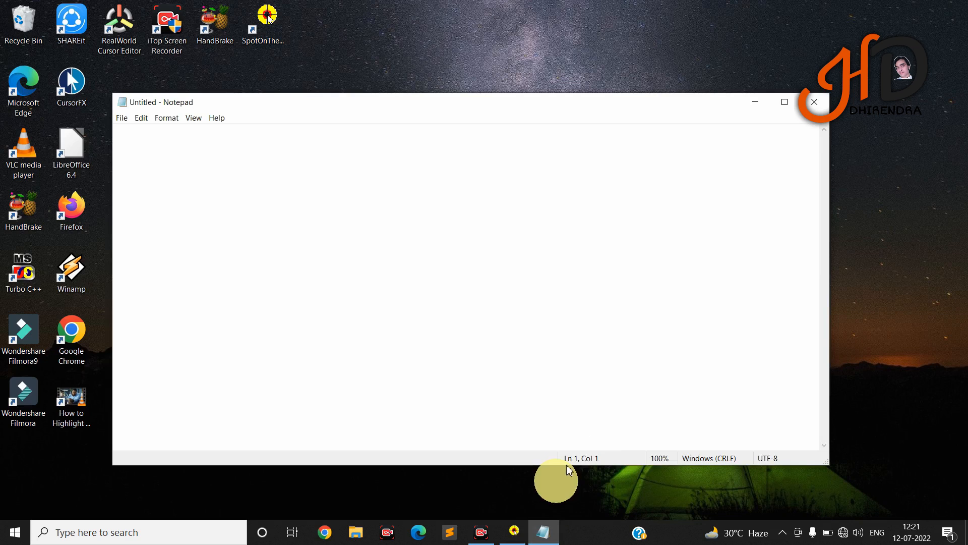
{"action": "left_click", "coordinate": [787, 105]}
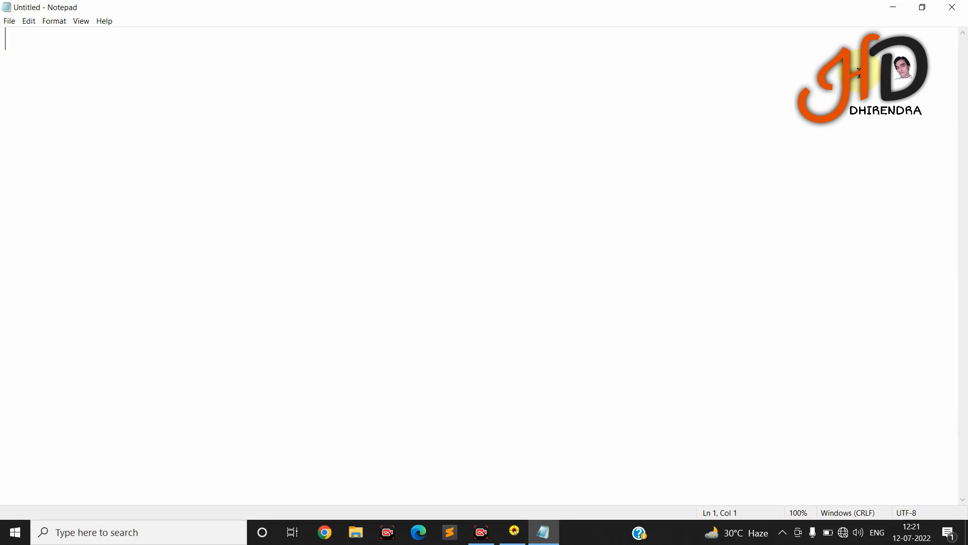
{"action": "left_click", "coordinate": [927, 14]}
Step: Resize the Notepad window to be slightly wider and taller, and toggle it between maximized and restored size
{"action": "left_click_drag", "start_coordinate": [829, 182], "coordinate": [783, 246]}
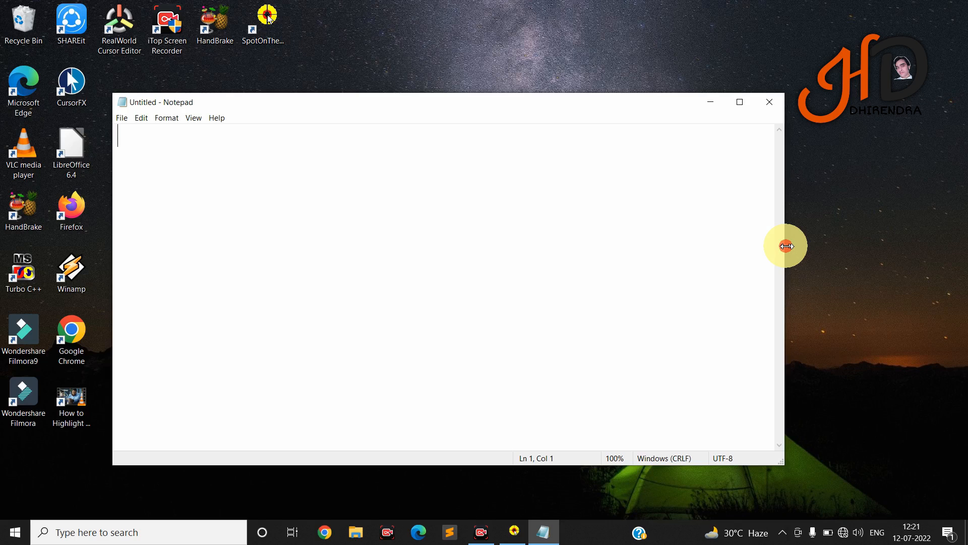
{"action": "left_click_drag", "start_coordinate": [786, 246], "coordinate": [842, 219]}
{"action": "left_click_drag", "start_coordinate": [489, 92], "coordinate": [501, 73]}
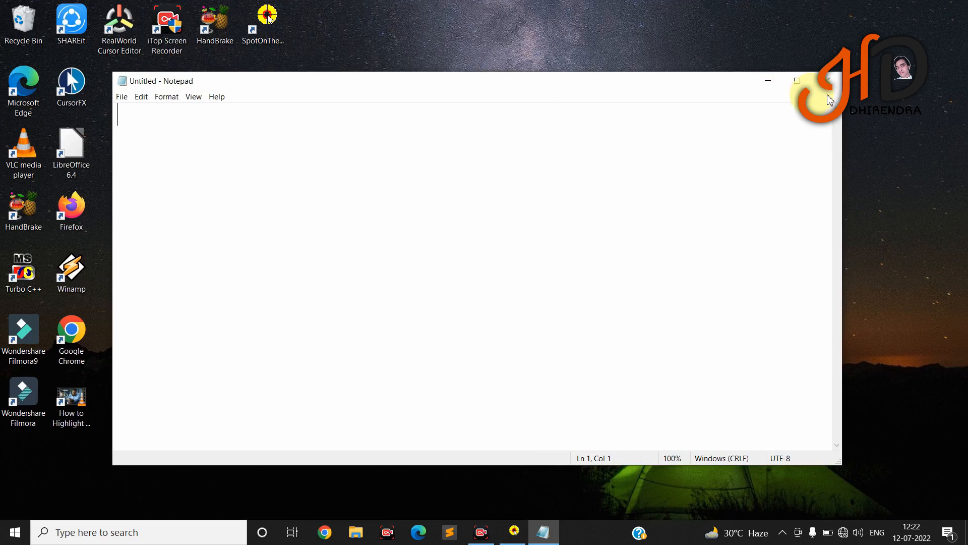
{"action": "left_click", "coordinate": [796, 85]}
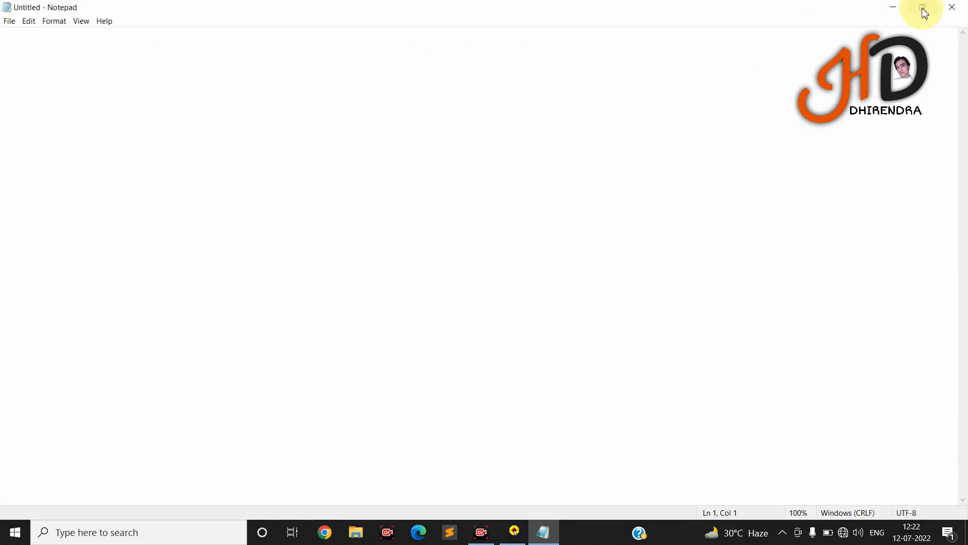
{"action": "left_click", "coordinate": [924, 9]}
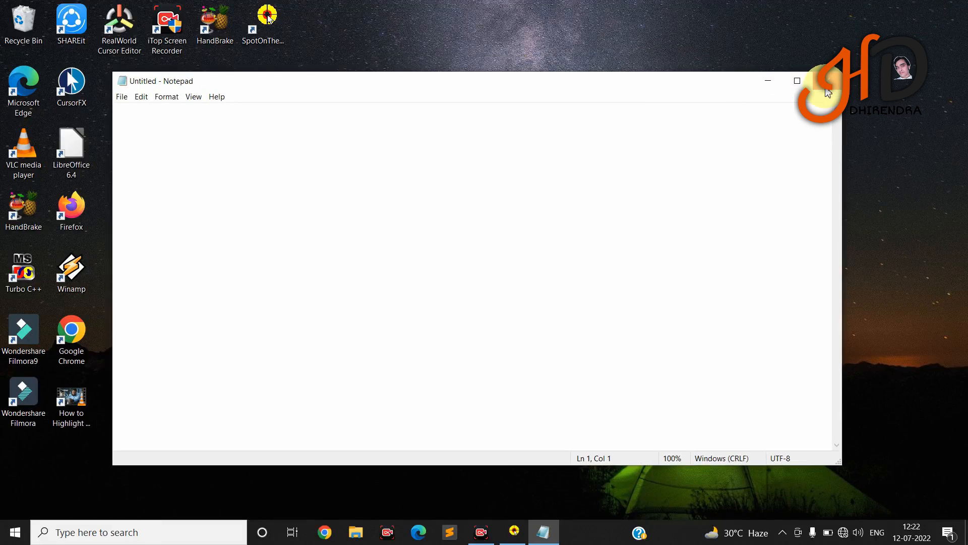
Step: Open a second empty Notepad window, close it, and return to the original Notepad window
{"action": "left_click", "coordinate": [123, 98]}
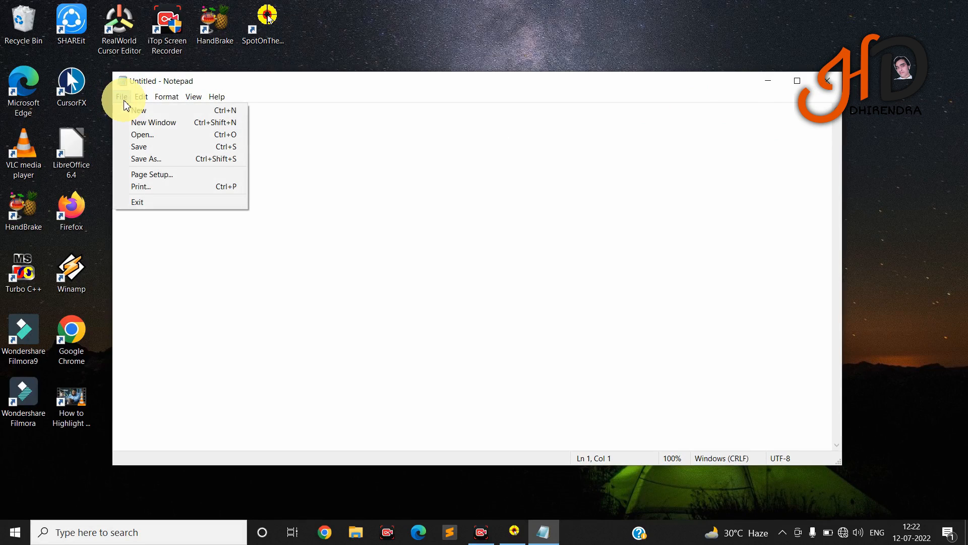
{"action": "left_click", "coordinate": [159, 125]}
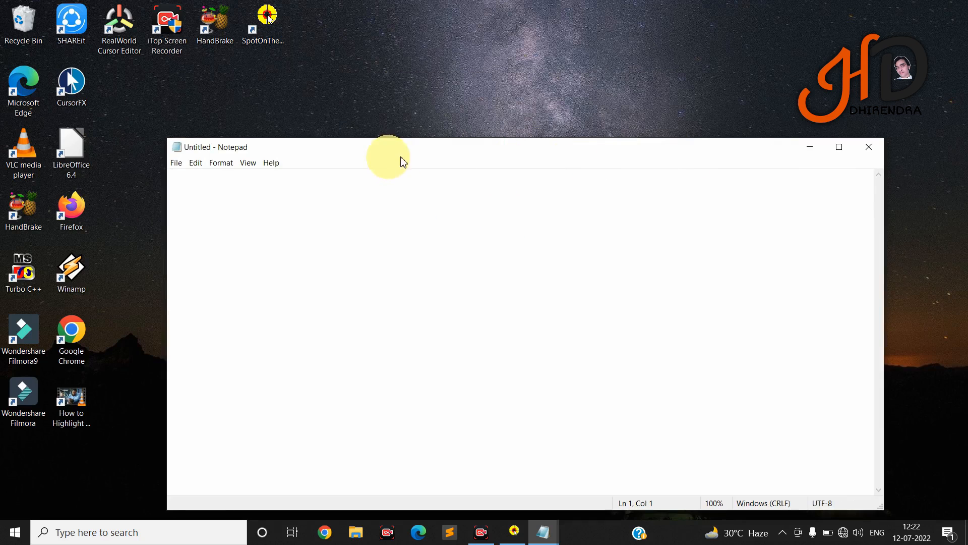
{"action": "left_click", "coordinate": [868, 147]}
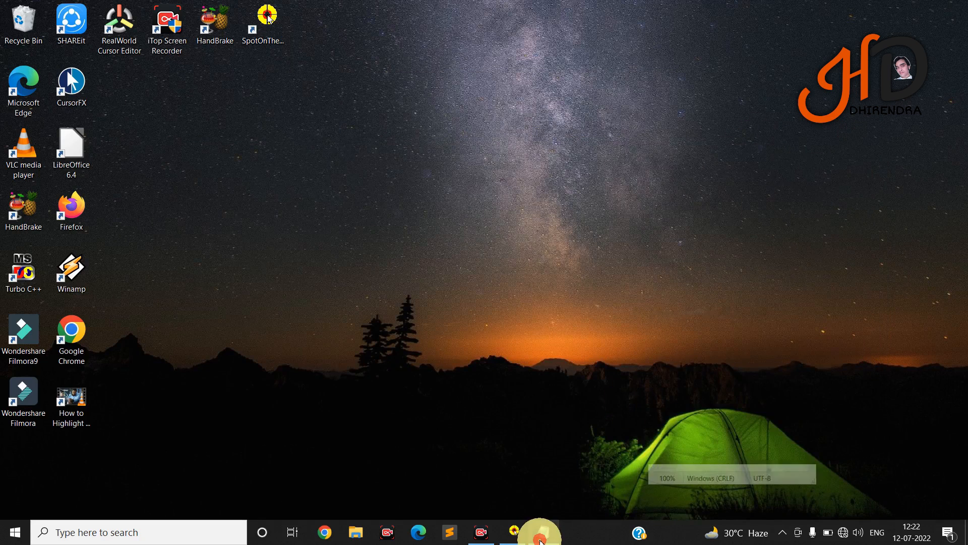
{"action": "left_click", "coordinate": [543, 532]}
Step: Browse the text files available to open in the myCreation for Youtube folder, select download_install_python, and cancel without opening it
{"action": "left_click", "coordinate": [122, 97]}
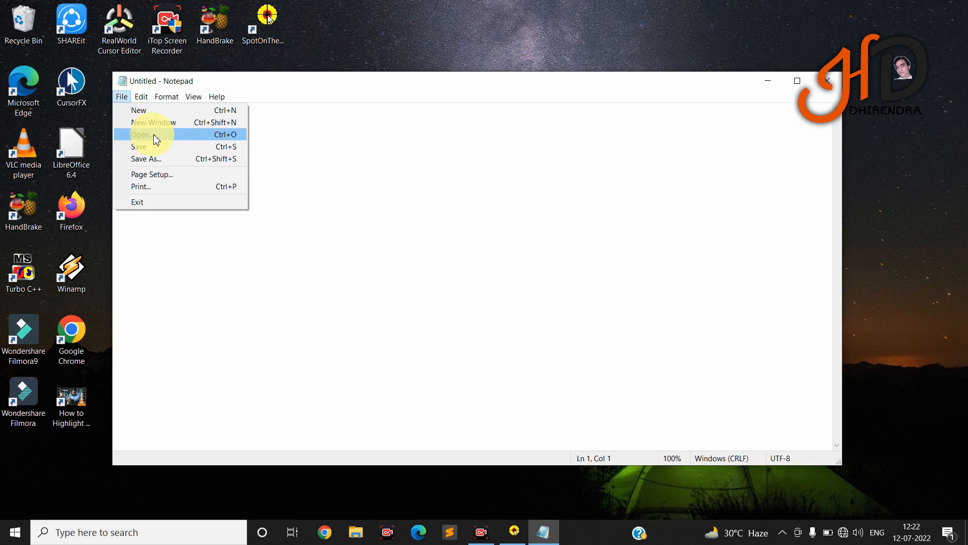
{"action": "left_click", "coordinate": [145, 140]}
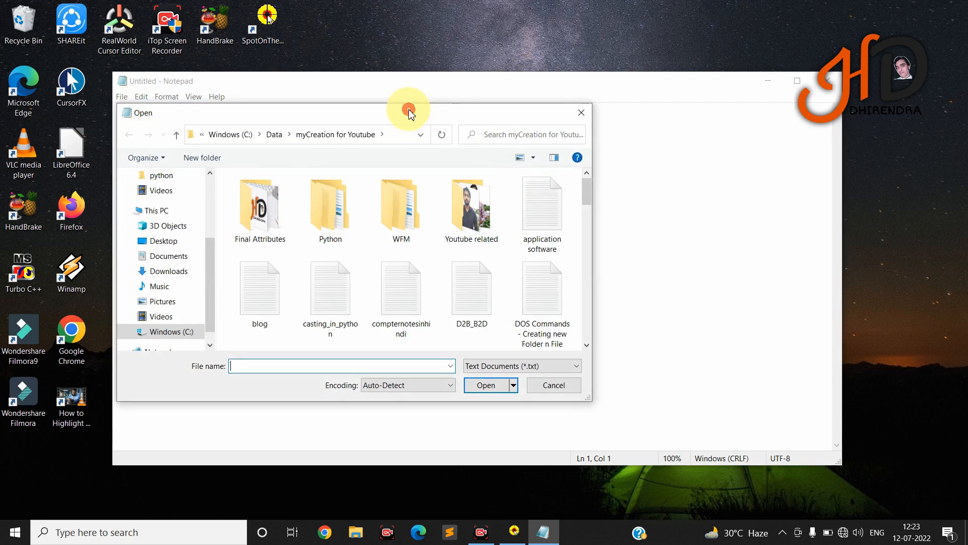
{"action": "left_click_drag", "start_coordinate": [409, 112], "coordinate": [480, 83]}
{"action": "scroll", "coordinate": [482, 225], "scroll_direction": "down", "scroll_amount": 3}
{"action": "scroll", "coordinate": [482, 227], "scroll_direction": "up", "scroll_amount": 2}
{"action": "scroll", "coordinate": [477, 227], "scroll_direction": "down", "scroll_amount": 5}
{"action": "scroll", "coordinate": [474, 227], "scroll_direction": "up", "scroll_amount": 5}
{"action": "scroll", "coordinate": [474, 227], "scroll_direction": "down", "scroll_amount": 2}
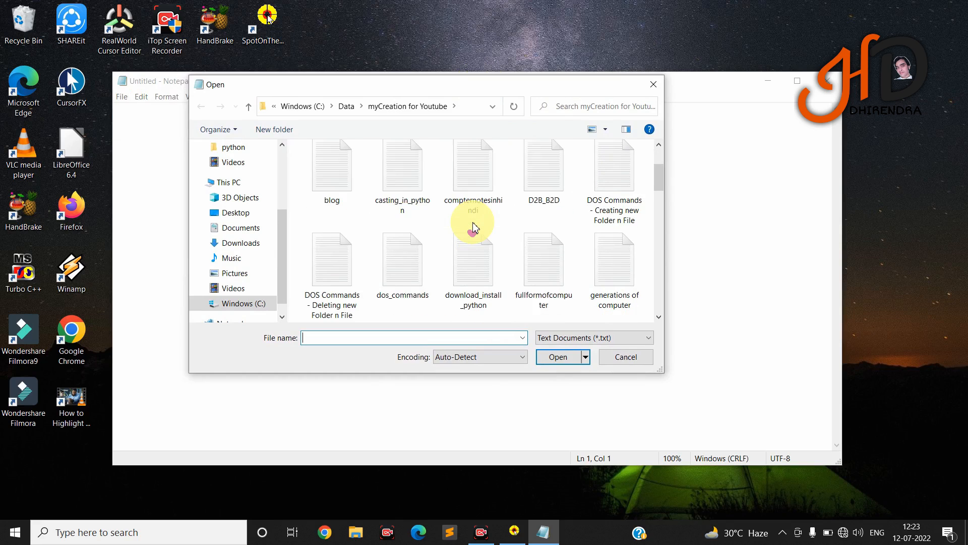
{"action": "left_click", "coordinate": [466, 267]}
{"action": "left_click", "coordinate": [621, 354]}
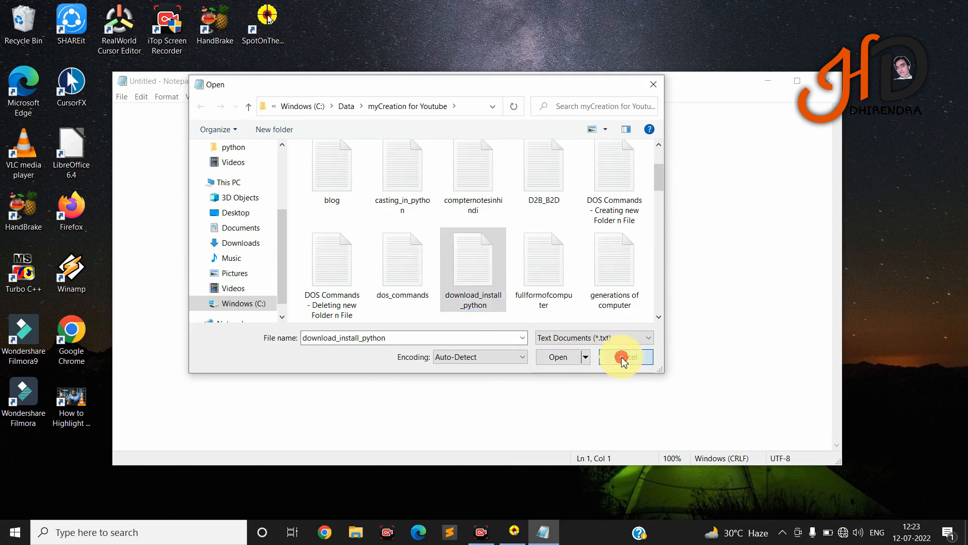
Step: Write the sentence "A computer is a digital device which works on the input given by the user." in the empty document
{"action": "left_click", "coordinate": [121, 97]}
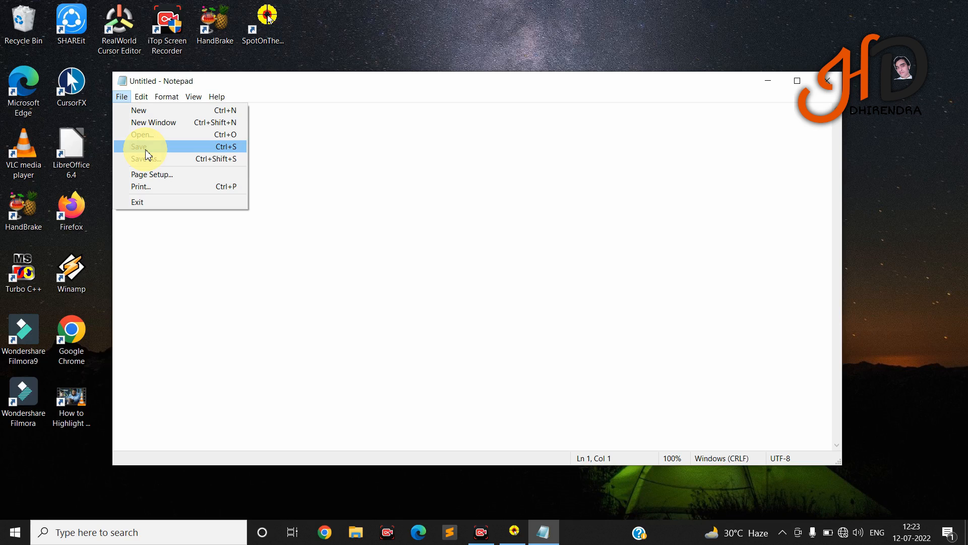
{"action": "left_click", "coordinate": [282, 148]}
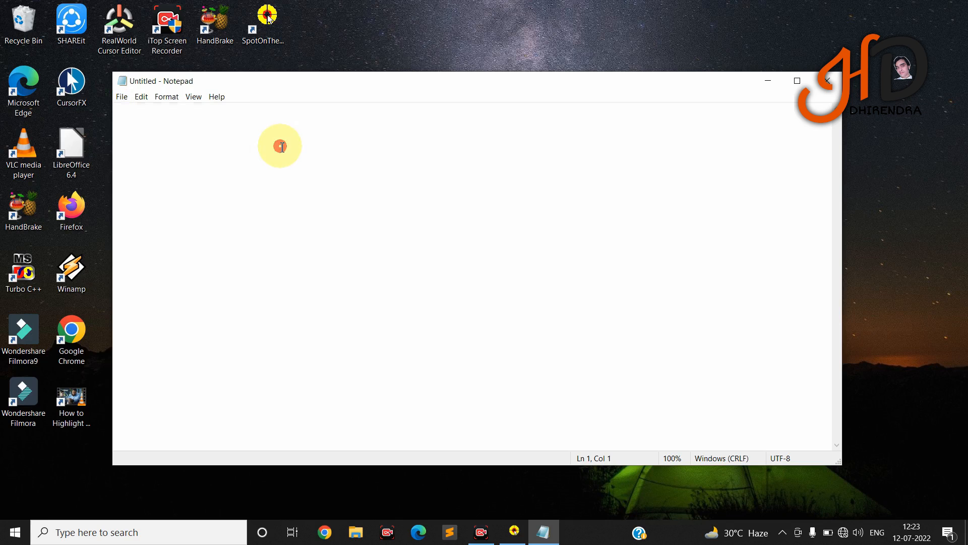
{"action": "type", "text": "A computer"}
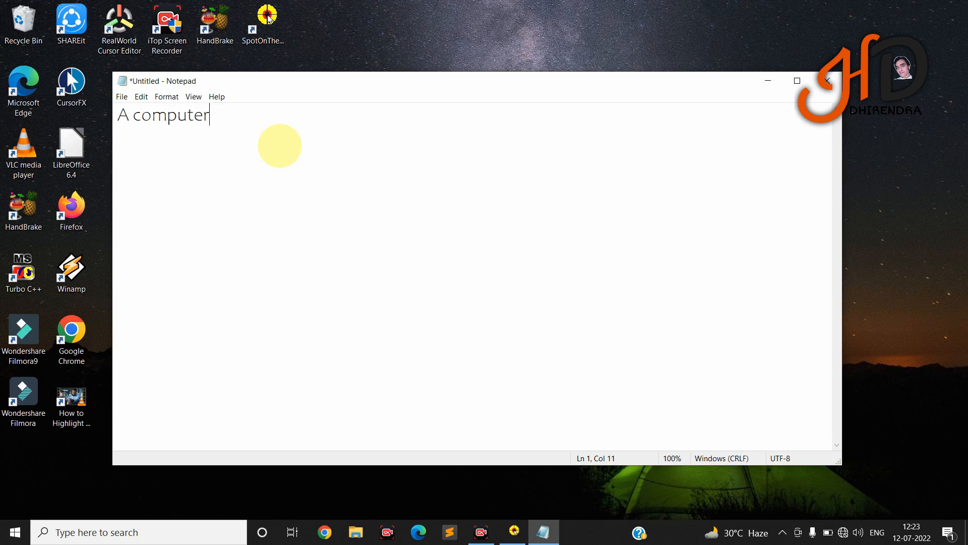
{"action": "type", "text": " is a digital device which "}
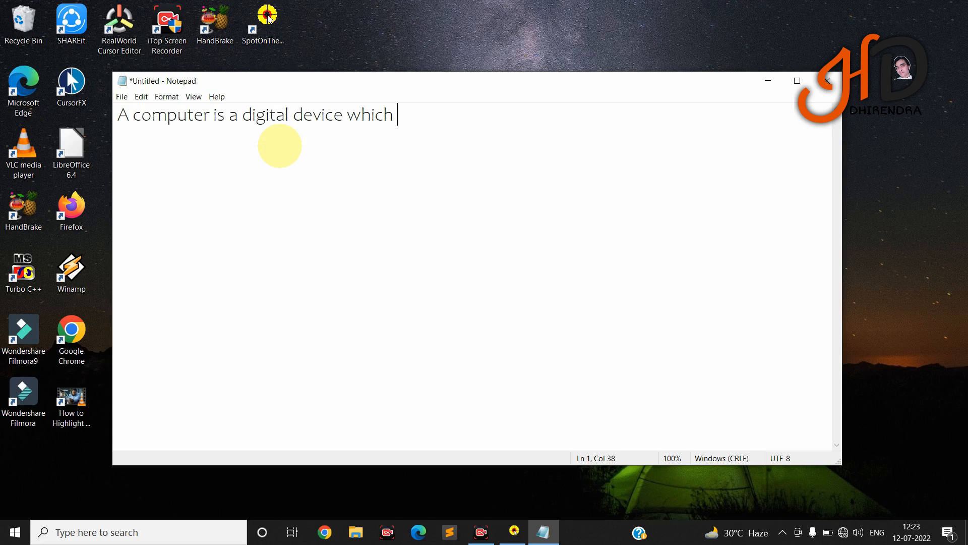
{"action": "type", "text": "works on the in"}
{"action": "type", "text": "put"}
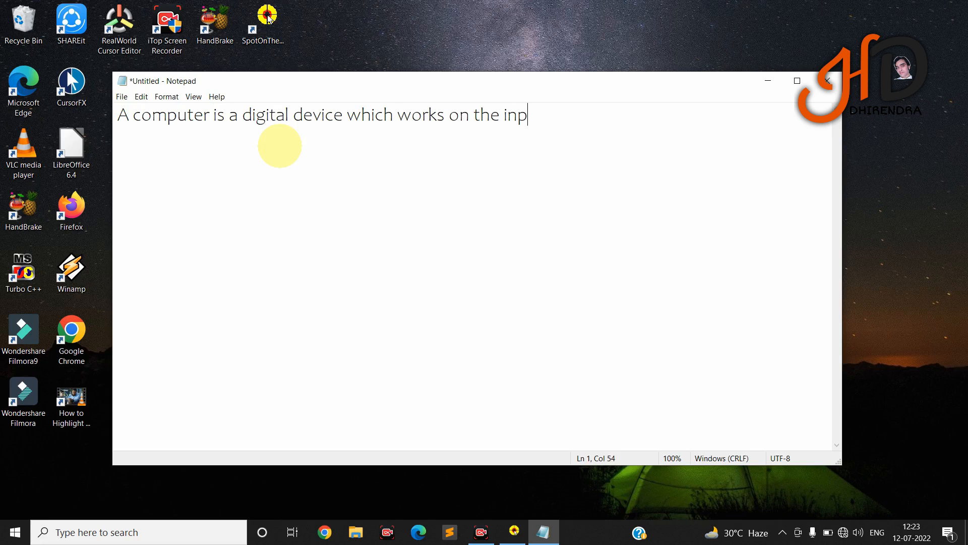
{"action": "type", "text": " given by the user."}
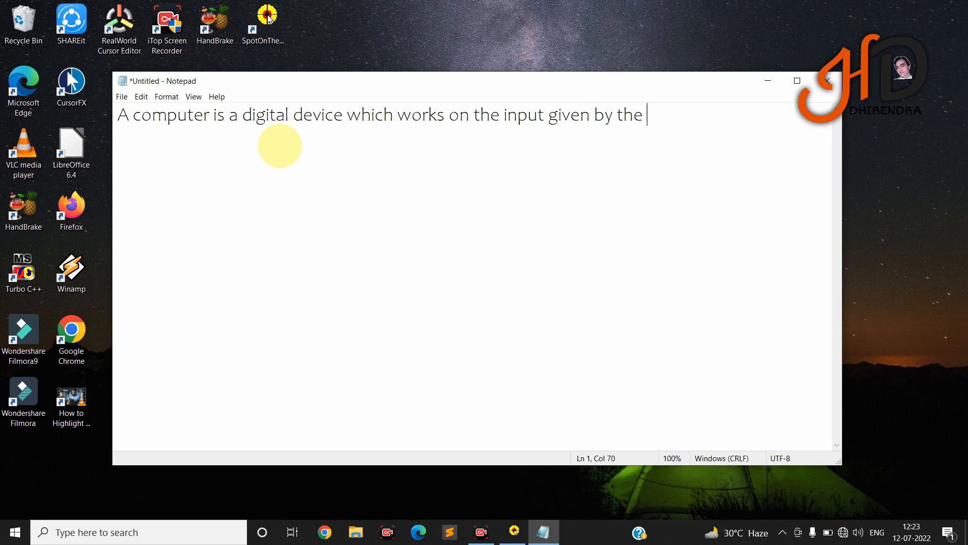
{"action": "left_click", "coordinate": [121, 101]}
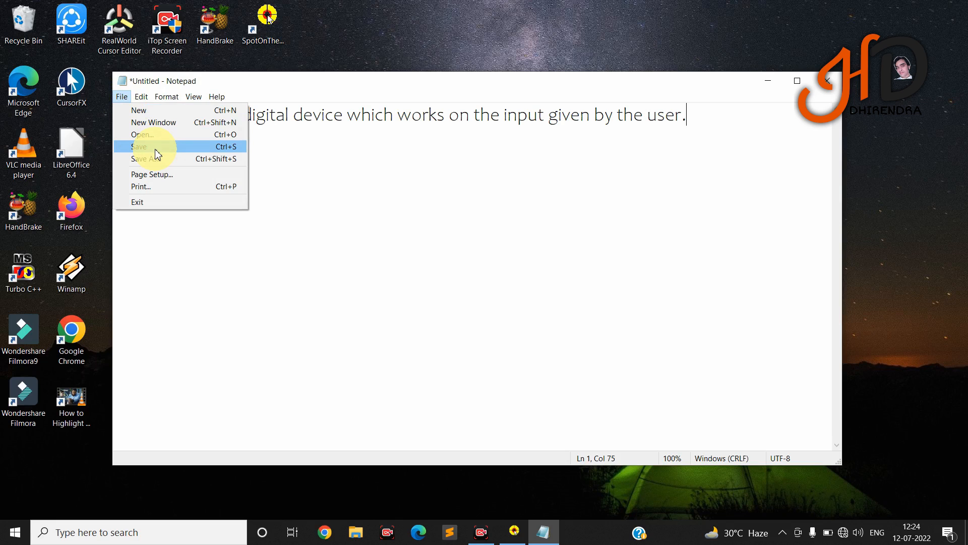
{"action": "left_click", "coordinate": [156, 148]}
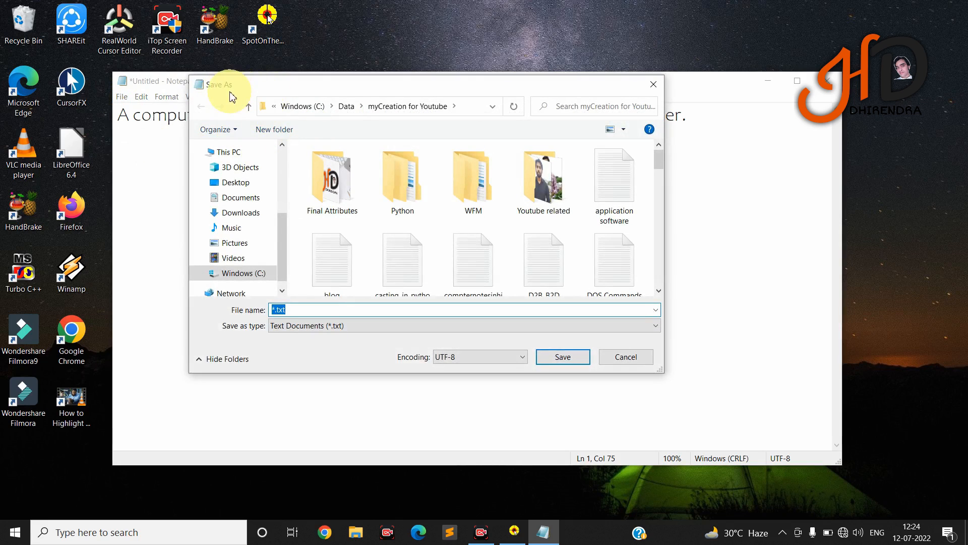
{"action": "left_click", "coordinate": [653, 84]}
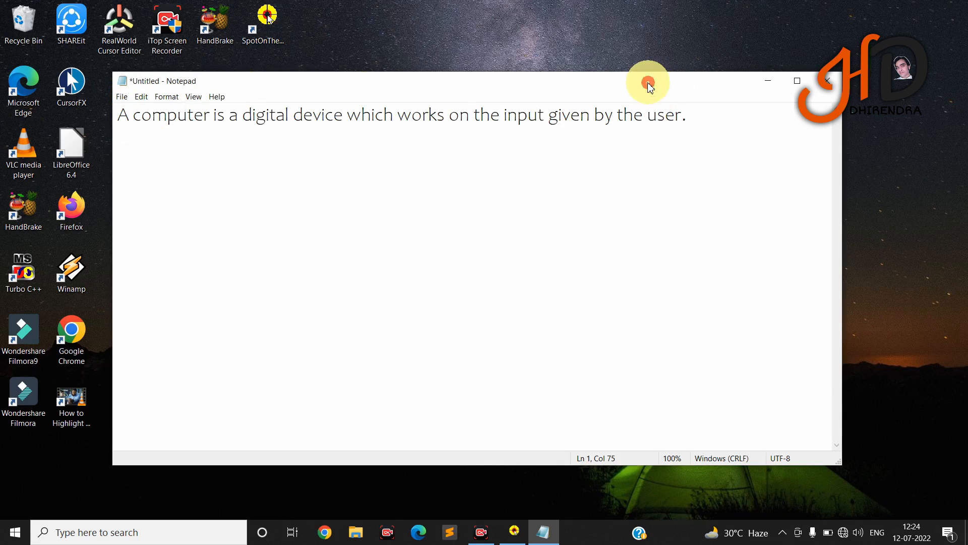
{"action": "left_click", "coordinate": [123, 97]}
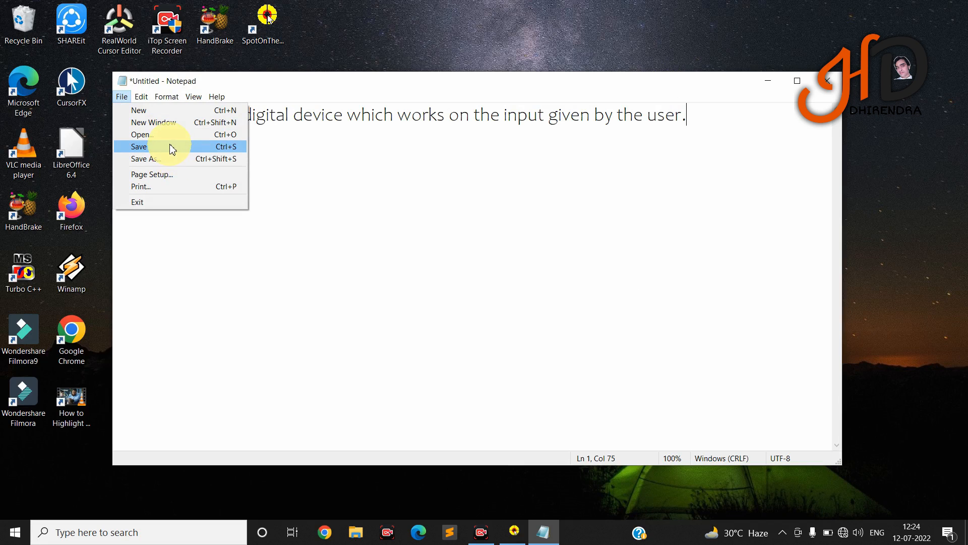
{"action": "left_click", "coordinate": [303, 162]}
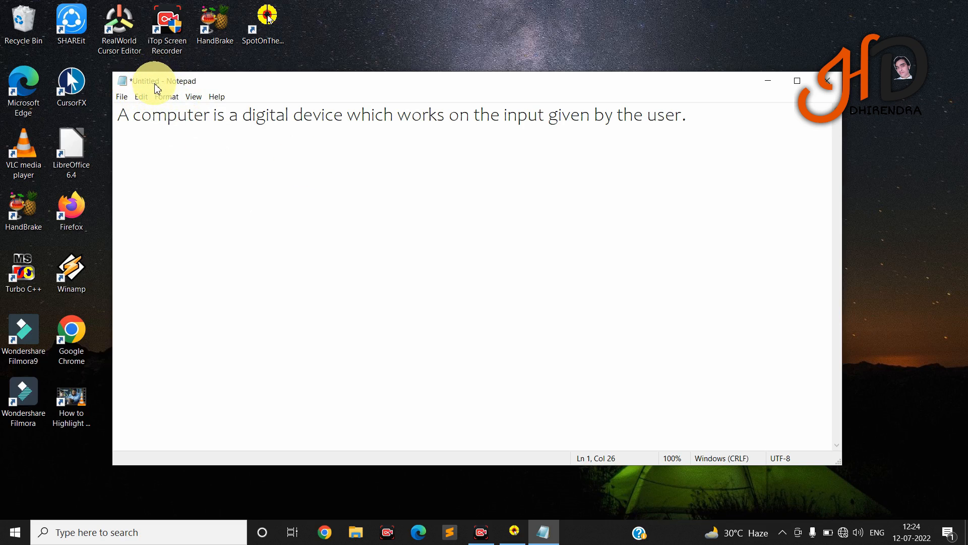
Step: Save the untitled document as a text file named demo in the Documents folder
{"action": "left_click", "coordinate": [123, 97]}
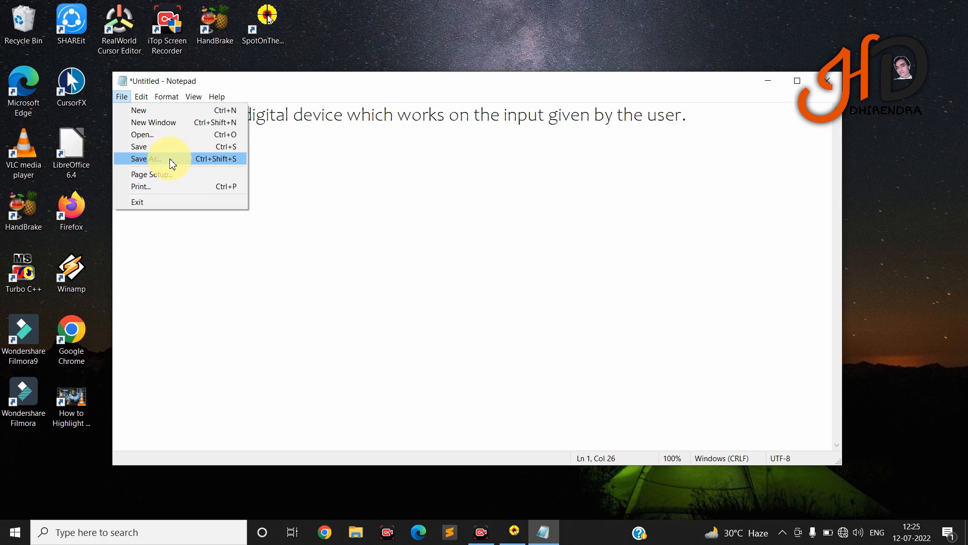
{"action": "left_click", "coordinate": [171, 160]}
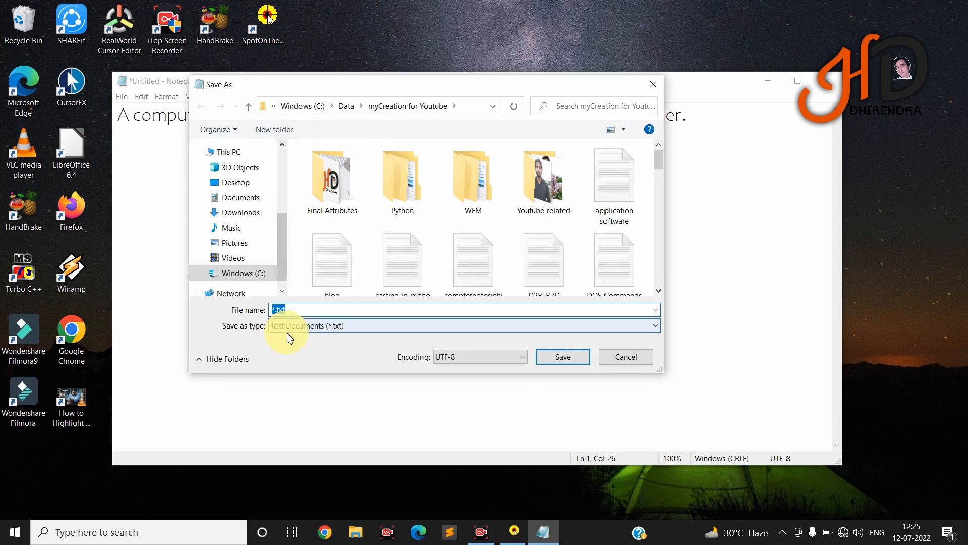
{"action": "left_click", "coordinate": [297, 308]}
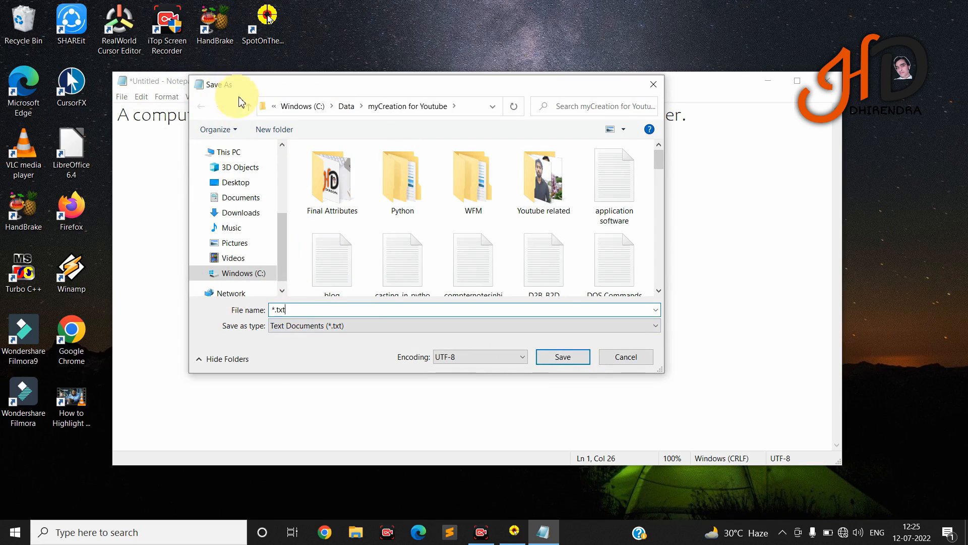
{"action": "left_click_drag", "start_coordinate": [303, 309], "coordinate": [233, 316]}
{"action": "type", "text": "demo"}
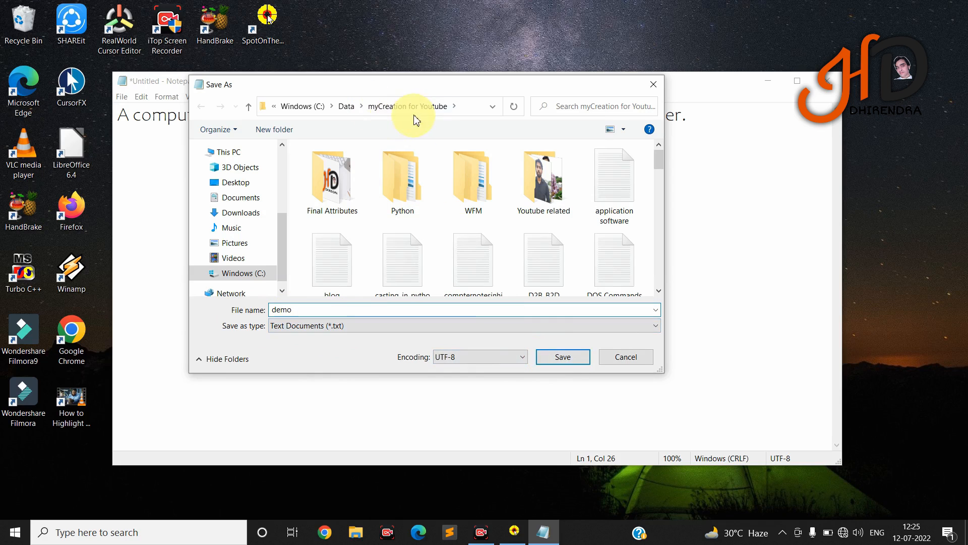
{"action": "left_click", "coordinate": [261, 197]}
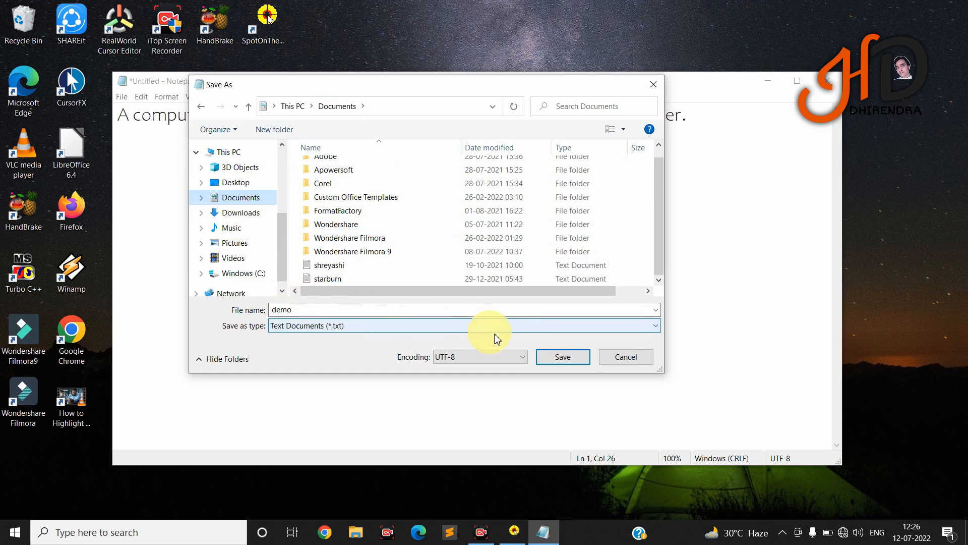
{"action": "left_click", "coordinate": [562, 359]}
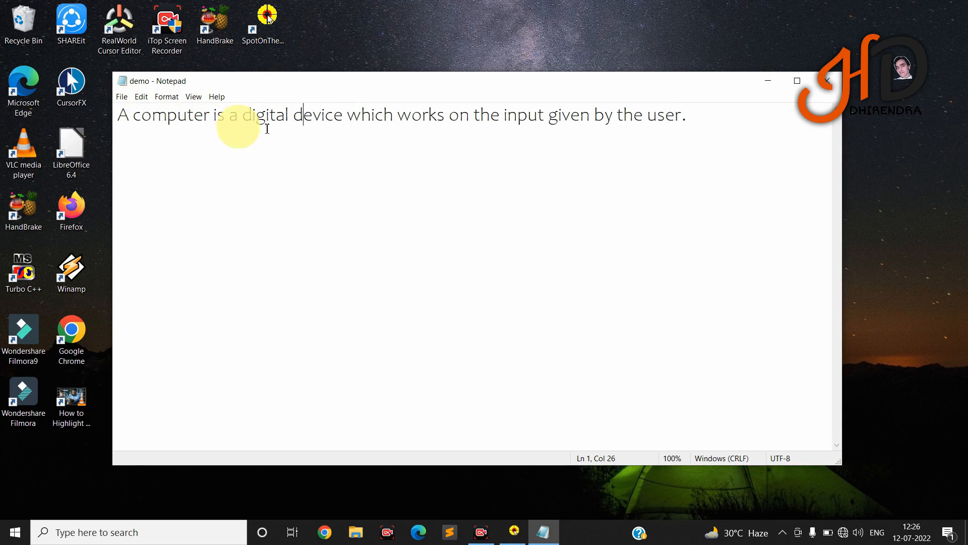
Step: Add "Input-> Process->Output" on its own line below the sentence and save the changes to the same file
{"action": "left_click", "coordinate": [717, 111]}
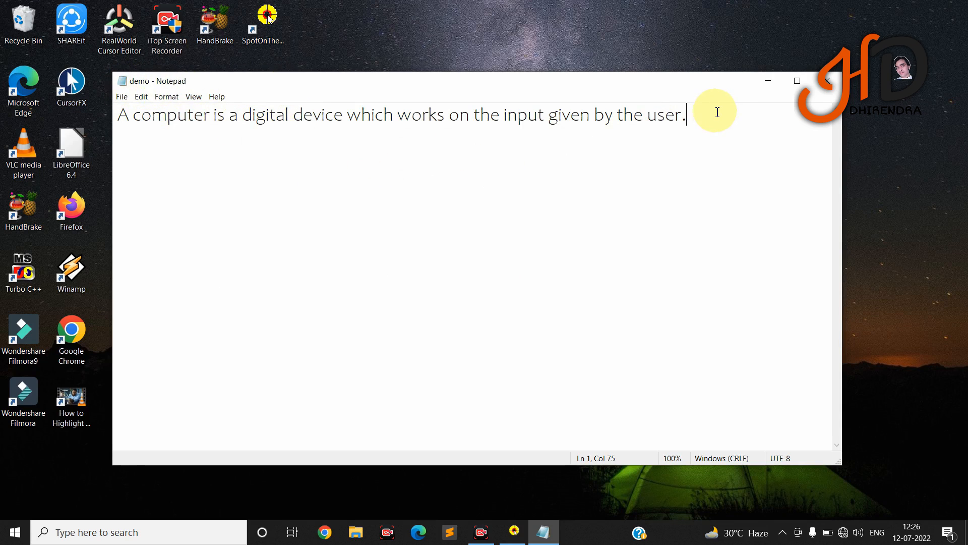
{"action": "type", "text": "Input-> Pr"}
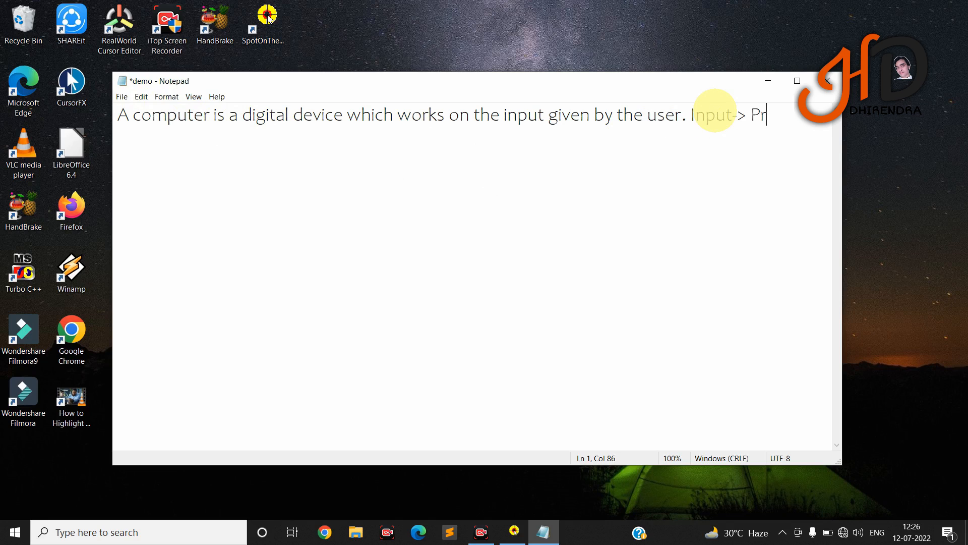
{"action": "type", "text": "ocess->"}
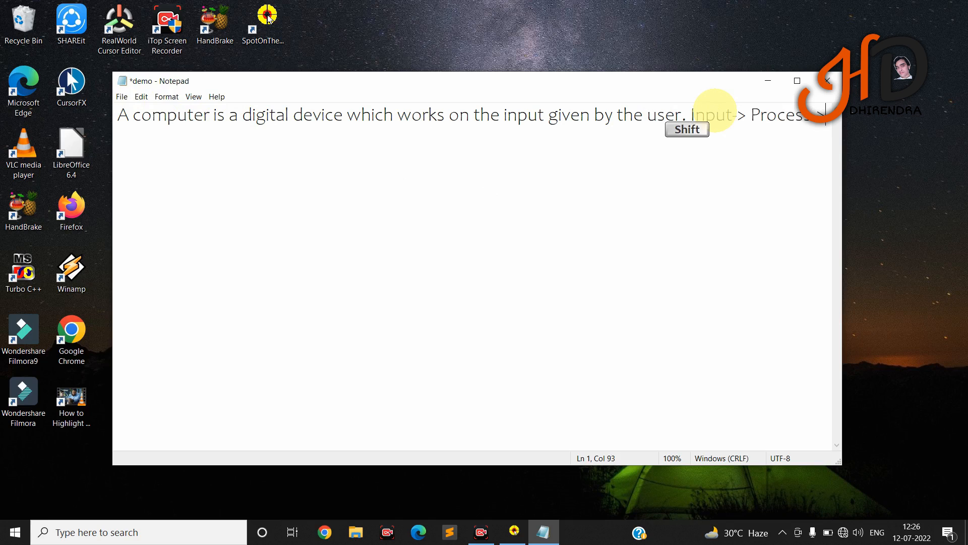
{"action": "type", "text": "Output"}
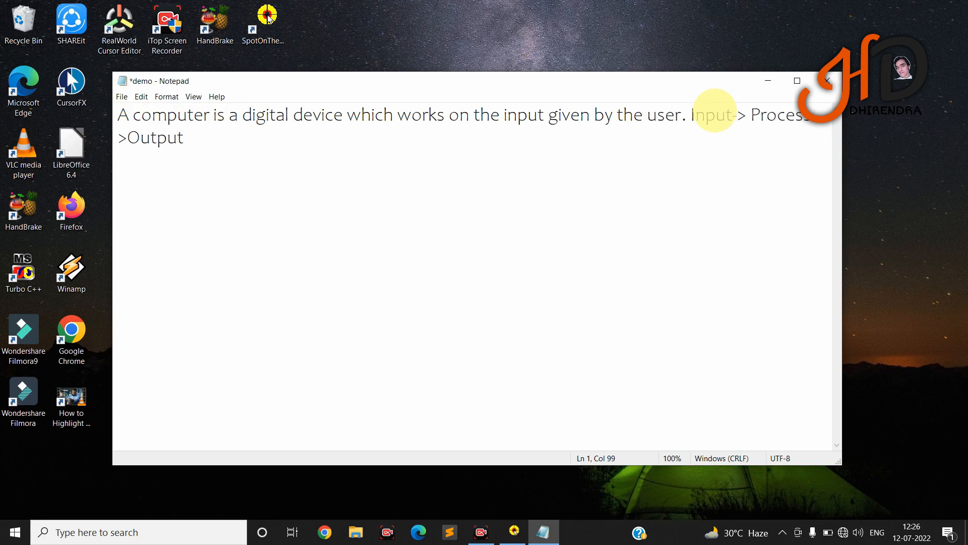
{"action": "left_click", "coordinate": [694, 113]}
{"action": "key", "text": "Return"}
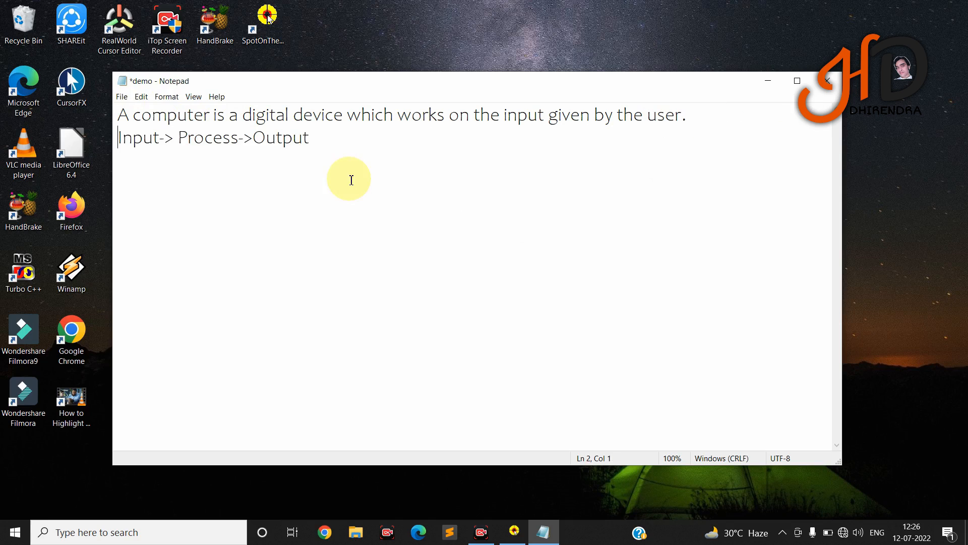
{"action": "left_click", "coordinate": [122, 96]}
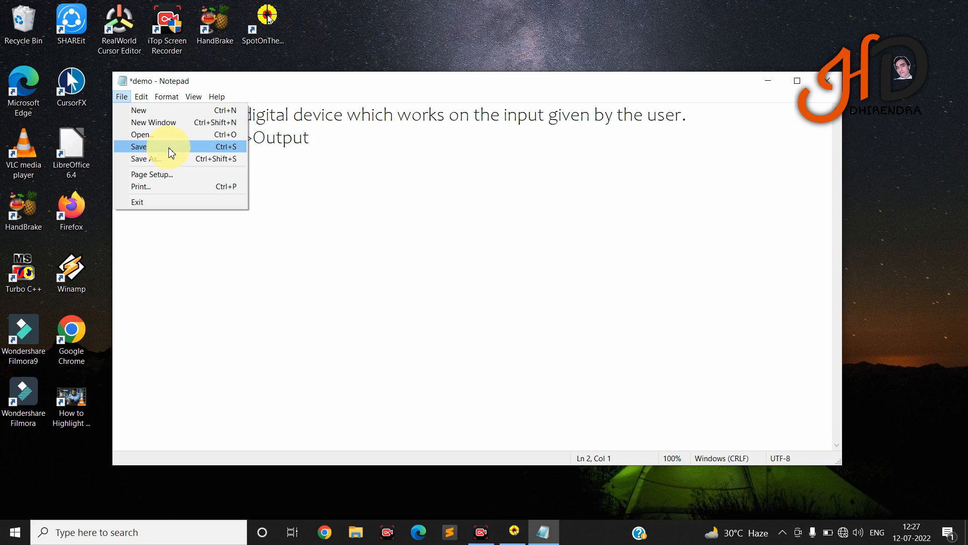
{"action": "left_click", "coordinate": [170, 153]}
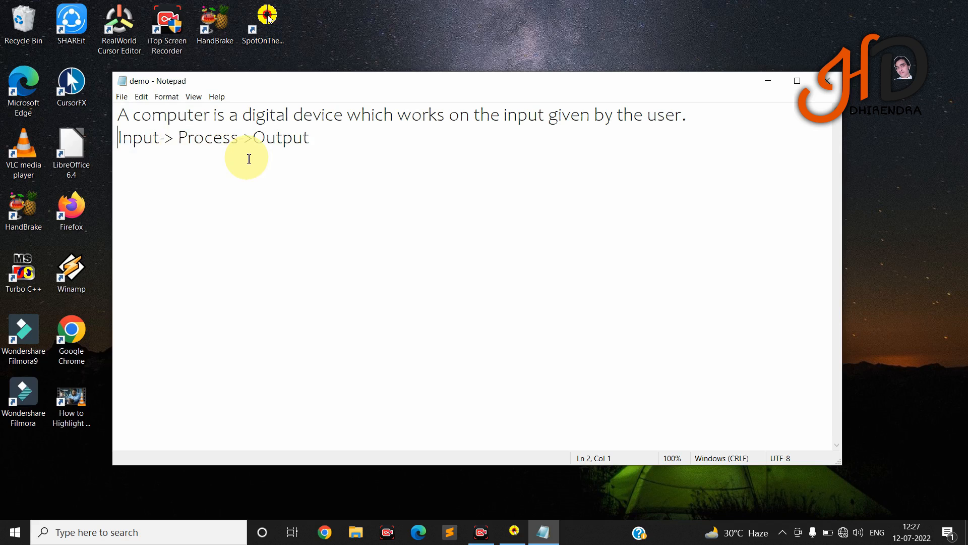
Step: Save a copy of the document under the new name demo2 in the Documents folder
{"action": "left_click", "coordinate": [122, 96]}
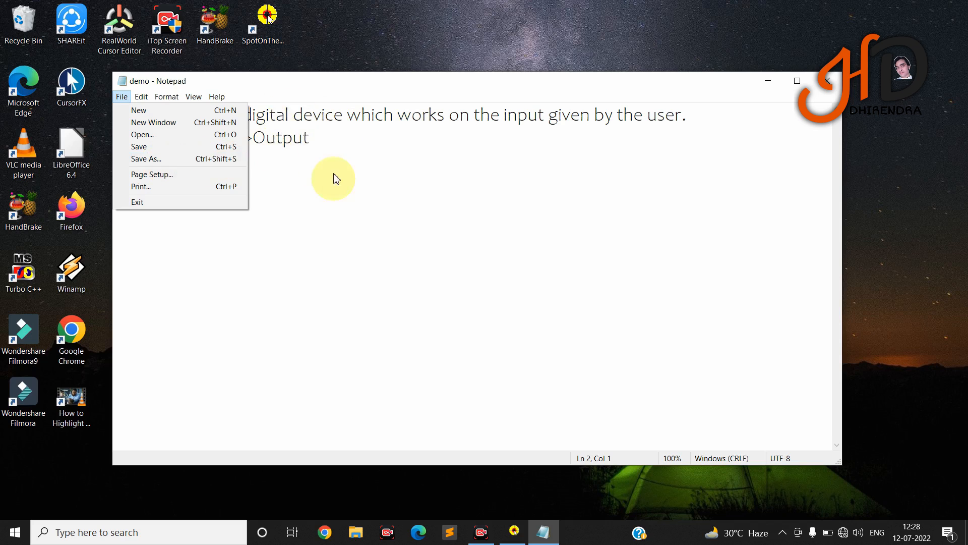
{"action": "left_click", "coordinate": [164, 166]}
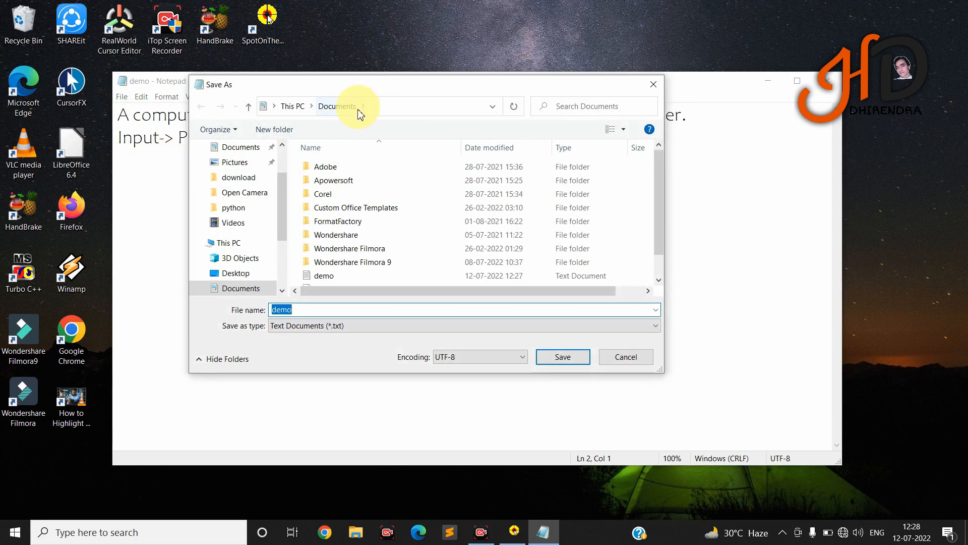
{"action": "left_click", "coordinate": [302, 309]}
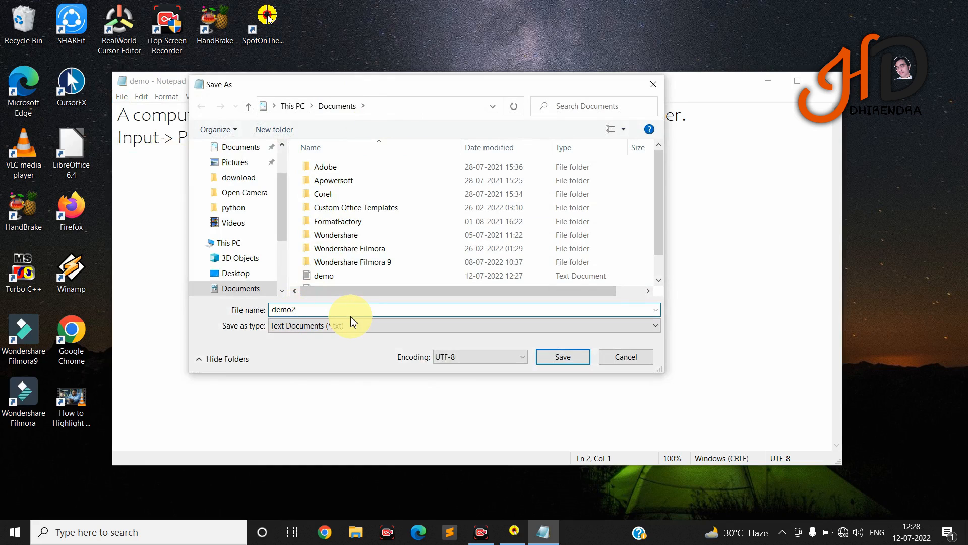
{"action": "left_click", "coordinate": [554, 359]}
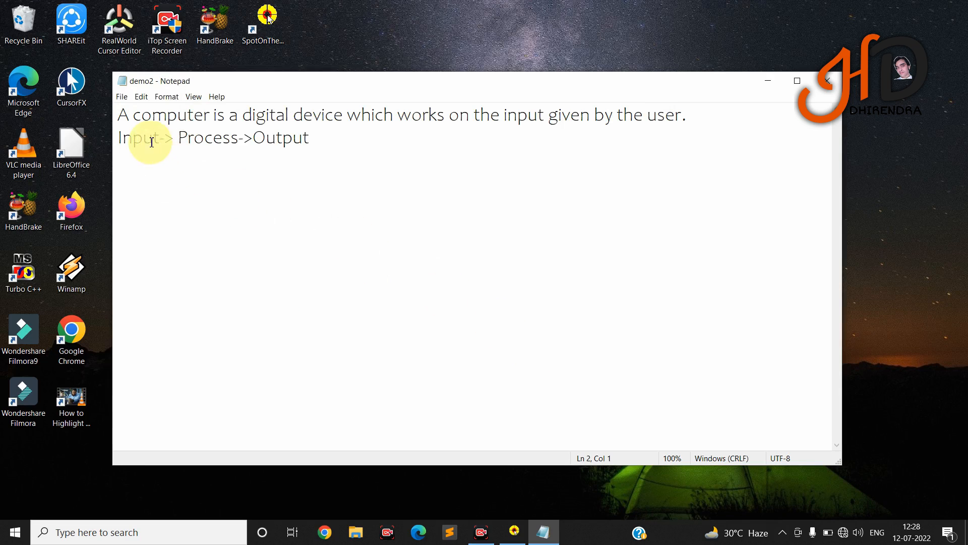
Step: Try A4 paper with landscape orientation in the page setup, go through the margin values, and discard the settings
{"action": "left_click", "coordinate": [126, 99]}
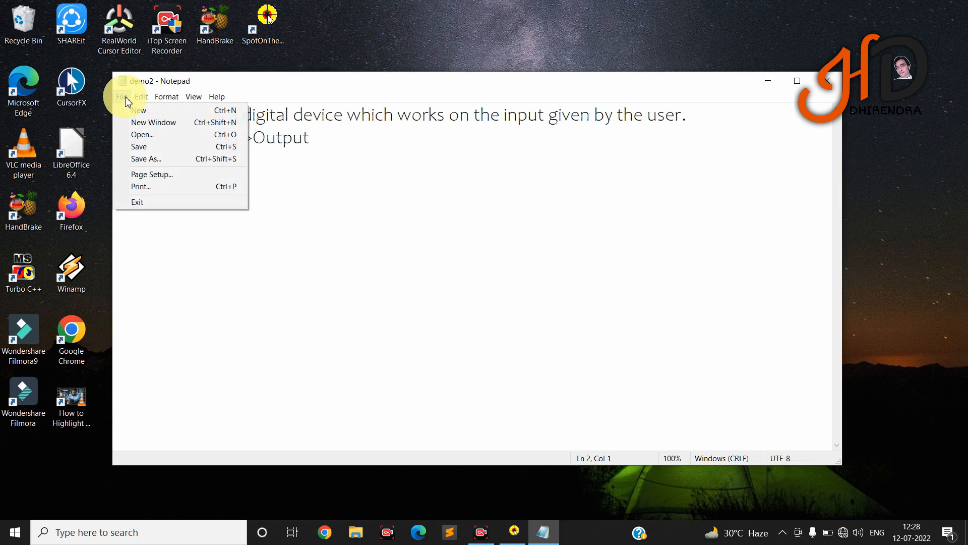
{"action": "left_click", "coordinate": [170, 181]}
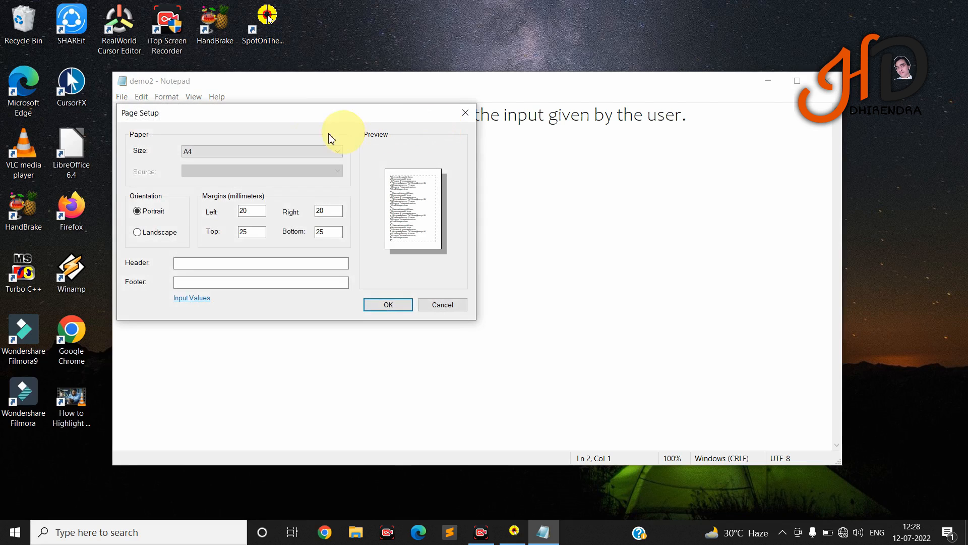
{"action": "left_click", "coordinate": [255, 153]}
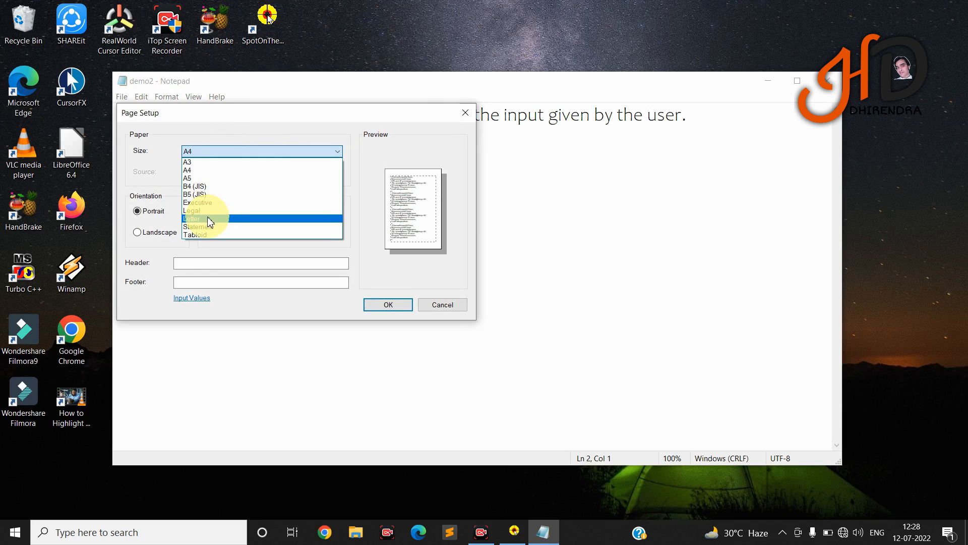
{"action": "left_click", "coordinate": [237, 170]}
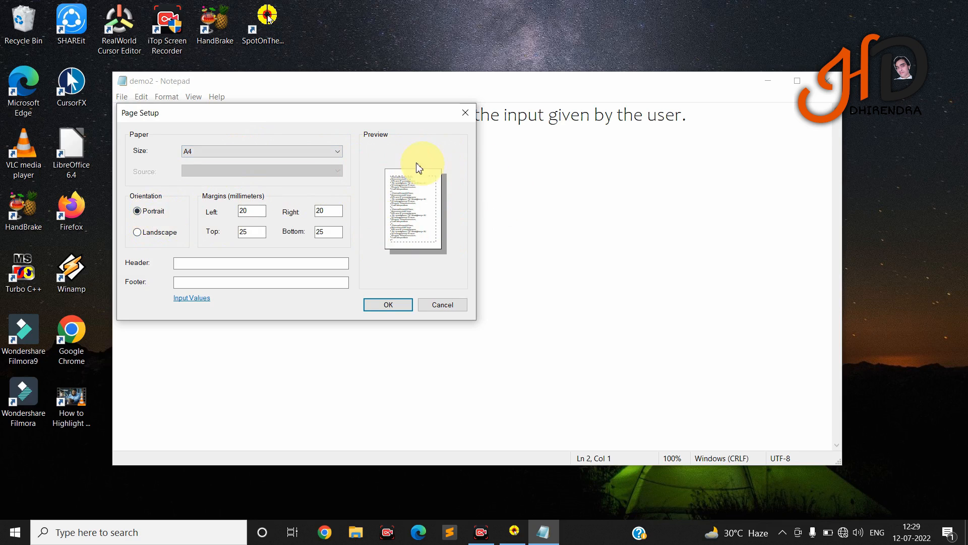
{"action": "left_click", "coordinate": [146, 233]}
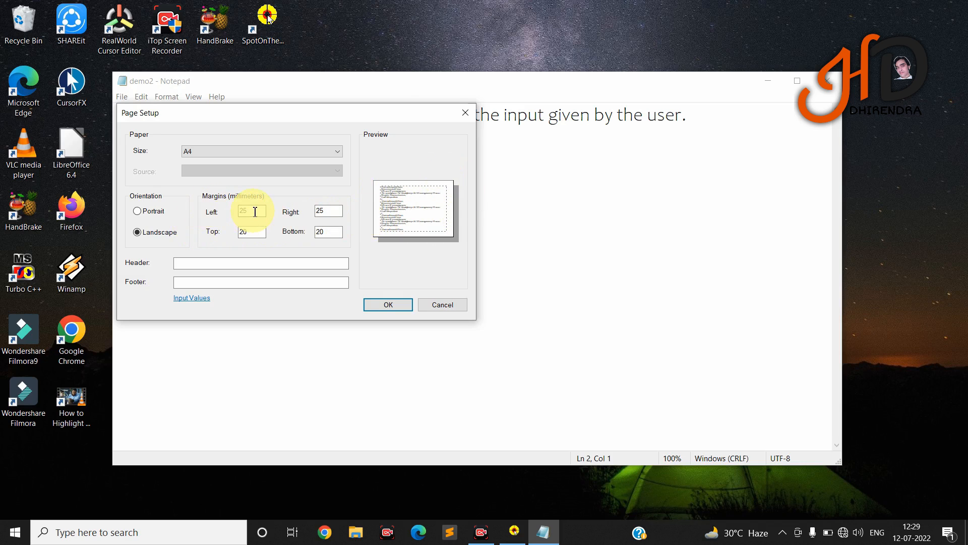
{"action": "double_click", "coordinate": [254, 232]}
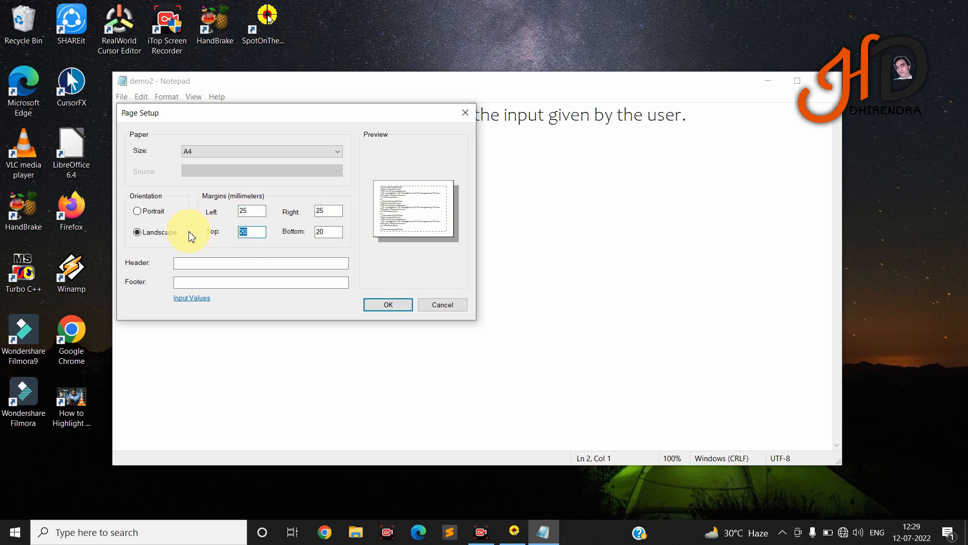
{"action": "double_click", "coordinate": [337, 211]}
{"action": "double_click", "coordinate": [338, 234]}
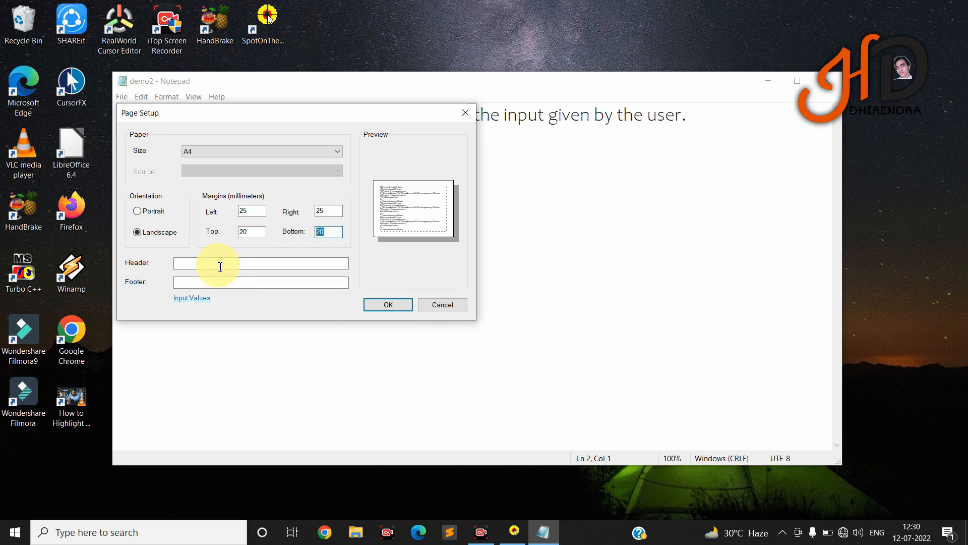
{"action": "left_click", "coordinate": [439, 306]}
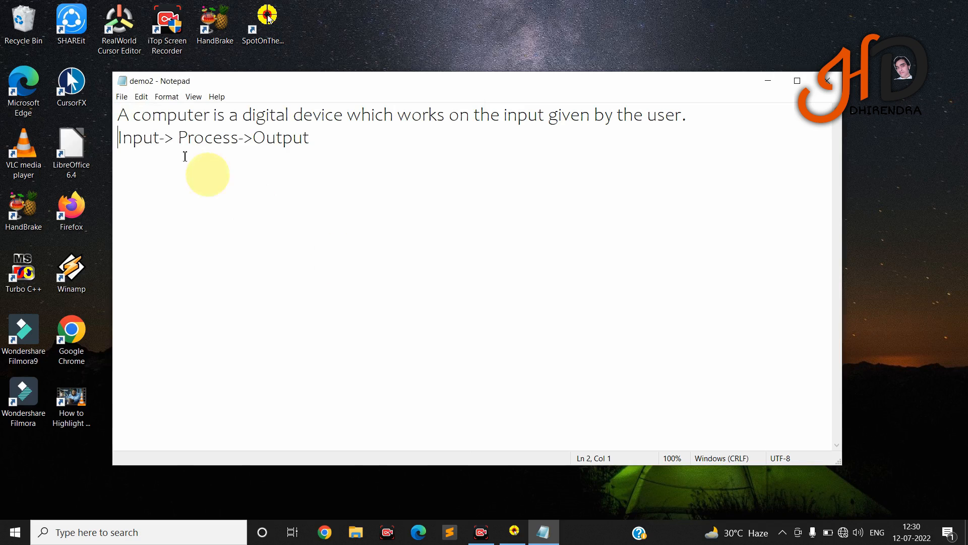
Step: Try Microsoft XPS Document Writer as the printer, check the number of copies, and cancel without printing
{"action": "left_click", "coordinate": [176, 156]}
{"action": "left_click", "coordinate": [122, 96]}
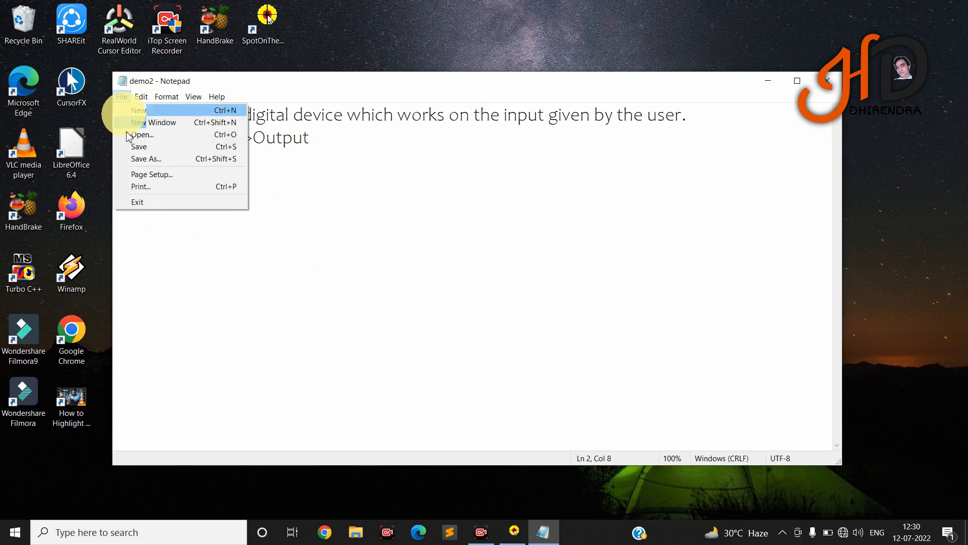
{"action": "left_click", "coordinate": [148, 187]}
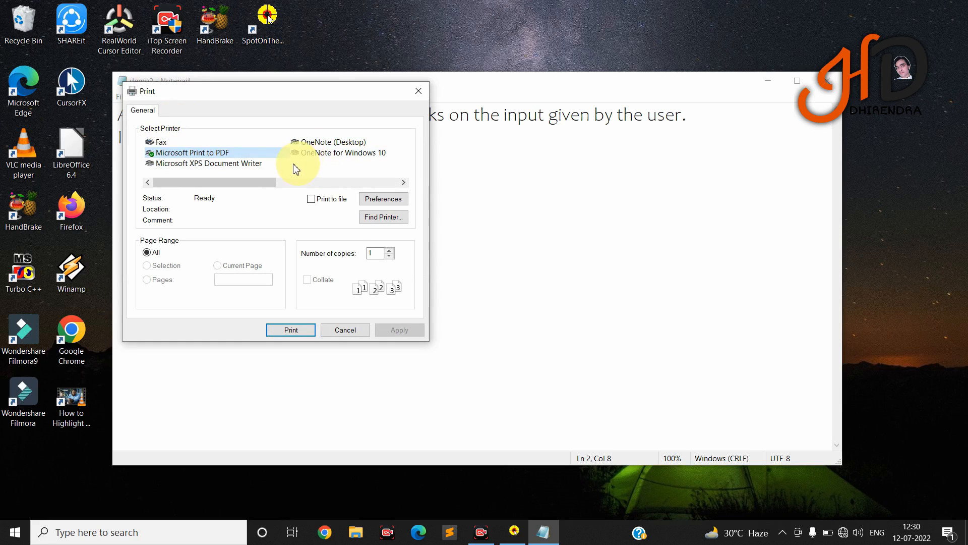
{"action": "left_click", "coordinate": [217, 164]}
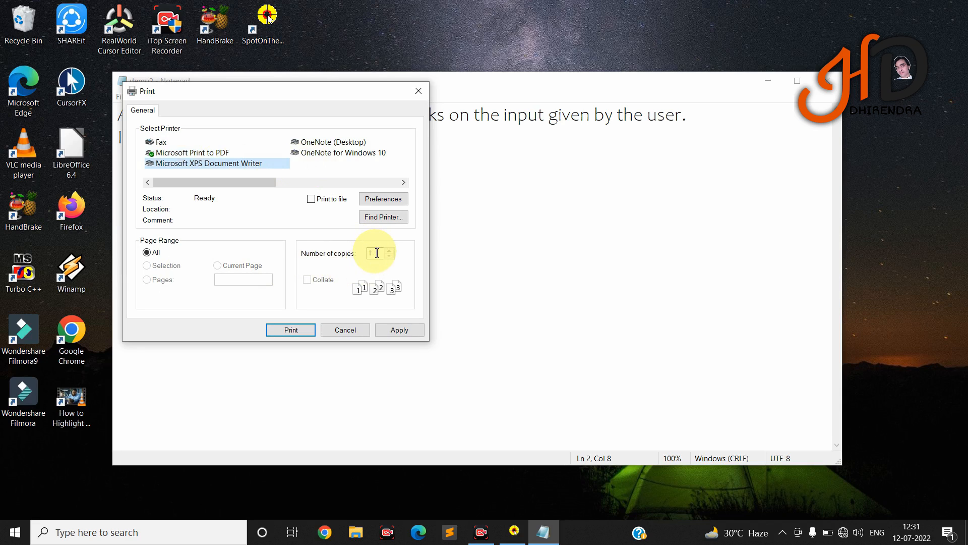
{"action": "left_click_drag", "start_coordinate": [377, 252], "coordinate": [345, 251]}
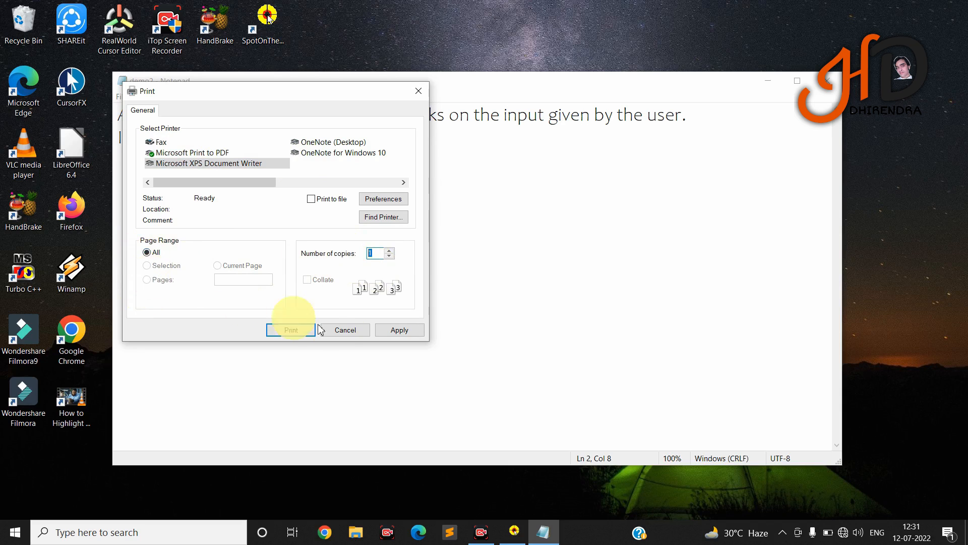
{"action": "left_click", "coordinate": [346, 330]}
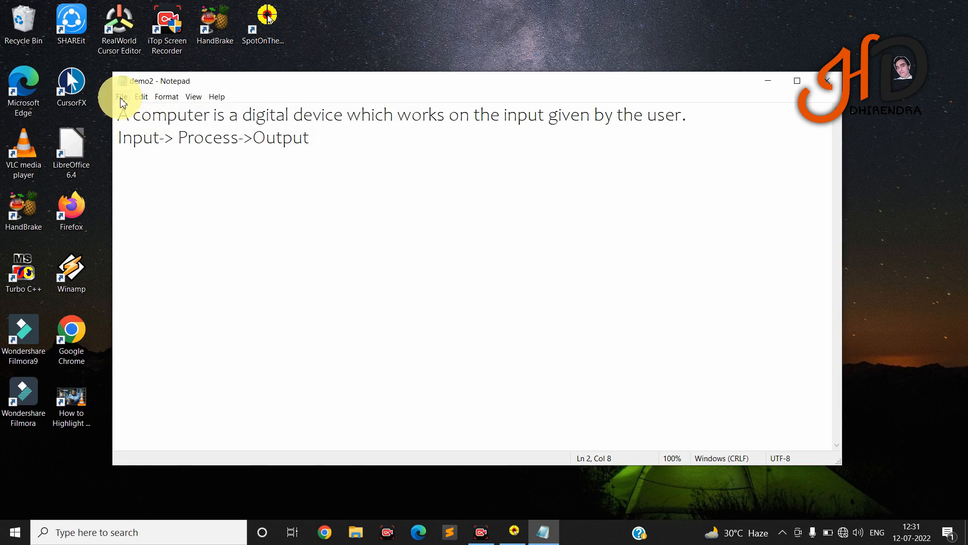
Step: Examine the available file, editing and formatting commands, including Exit, Select All and Word Wrap, without applying any
{"action": "left_click", "coordinate": [122, 96]}
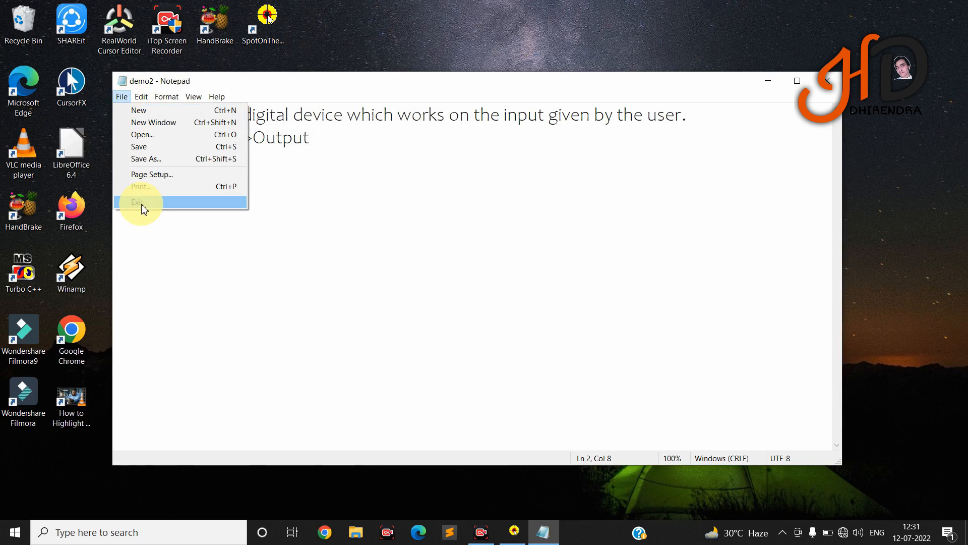
{"action": "left_click", "coordinate": [217, 254]}
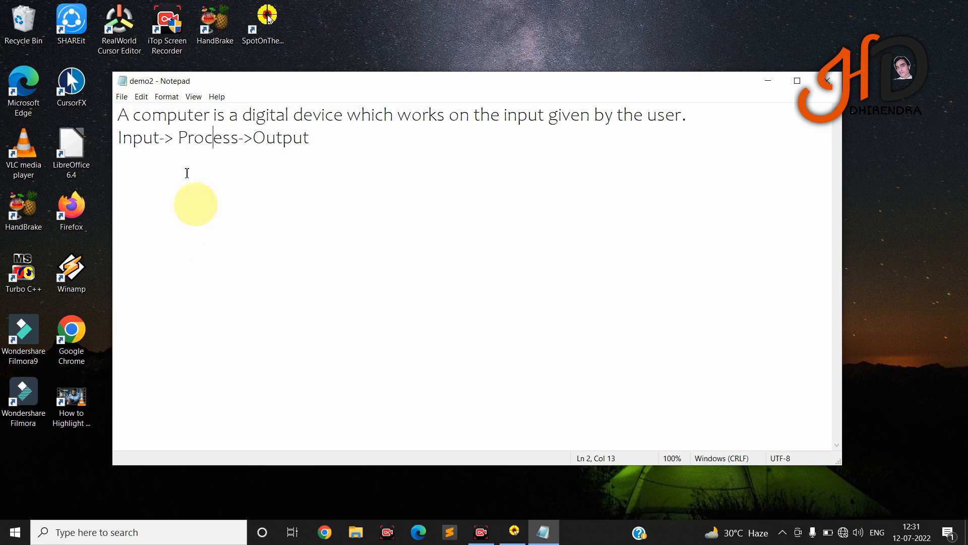
{"action": "left_click", "coordinate": [122, 100]}
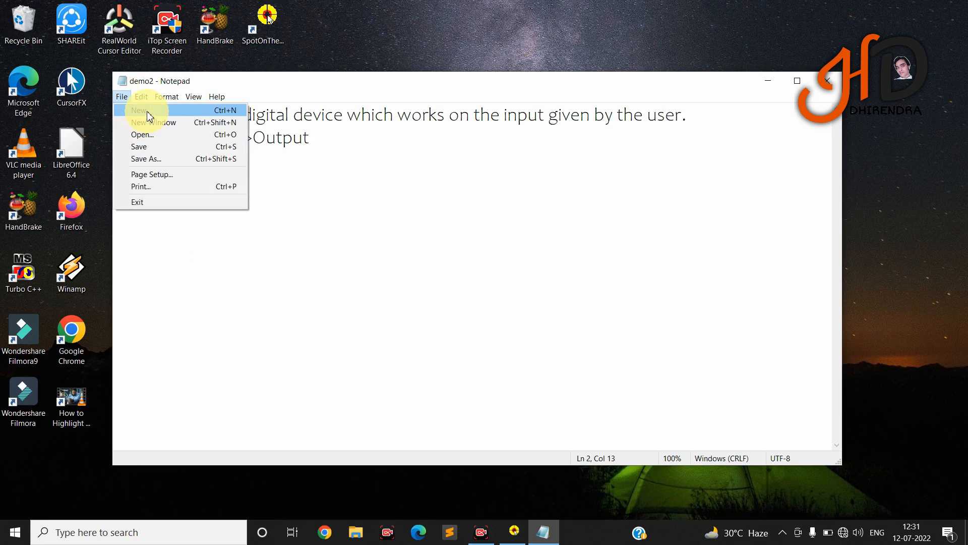
{"action": "left_click", "coordinate": [144, 202]}
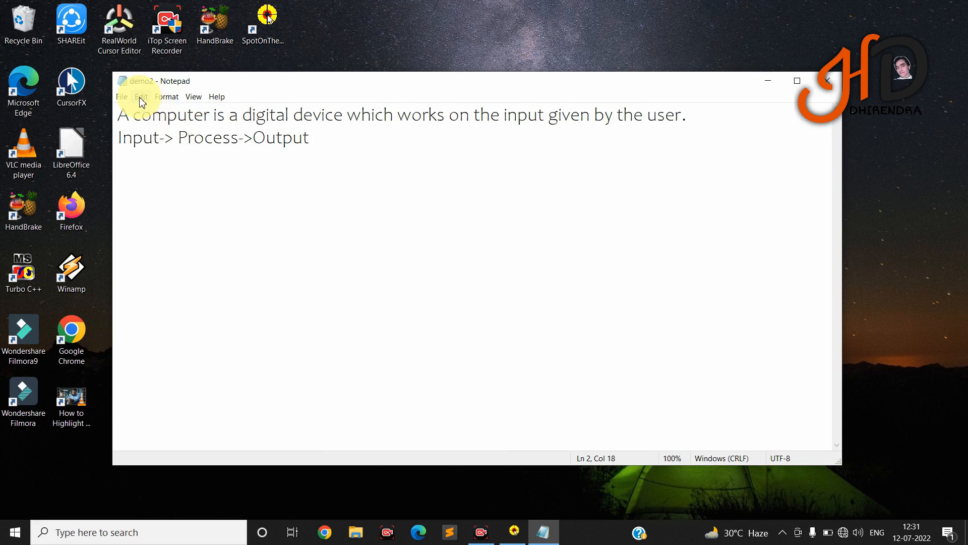
{"action": "left_click", "coordinate": [141, 99]}
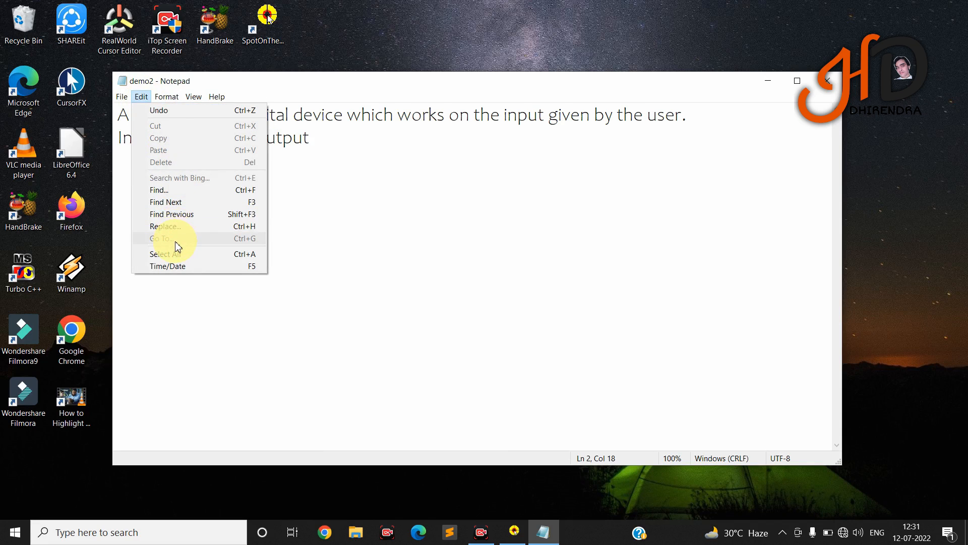
{"action": "mouse_move", "coordinate": [164, 96]}
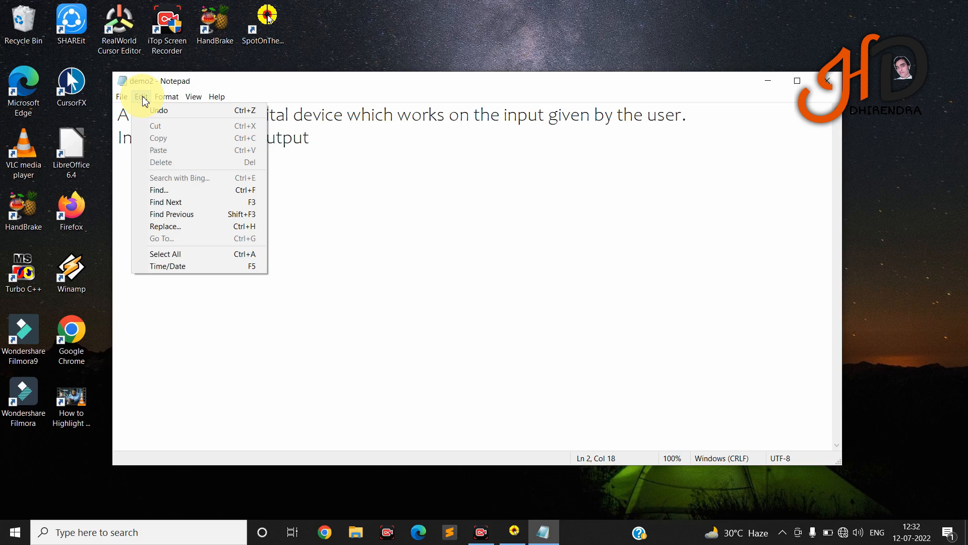
{"action": "left_click", "coordinate": [143, 99]}
{"action": "left_click", "coordinate": [143, 99]}
{"action": "mouse_move", "coordinate": [169, 103]}
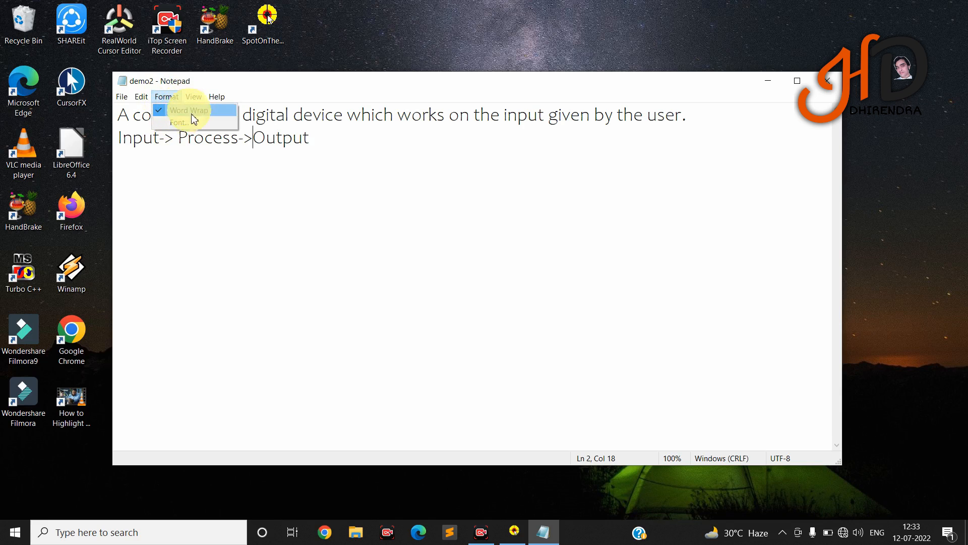
{"action": "left_click", "coordinate": [243, 222]}
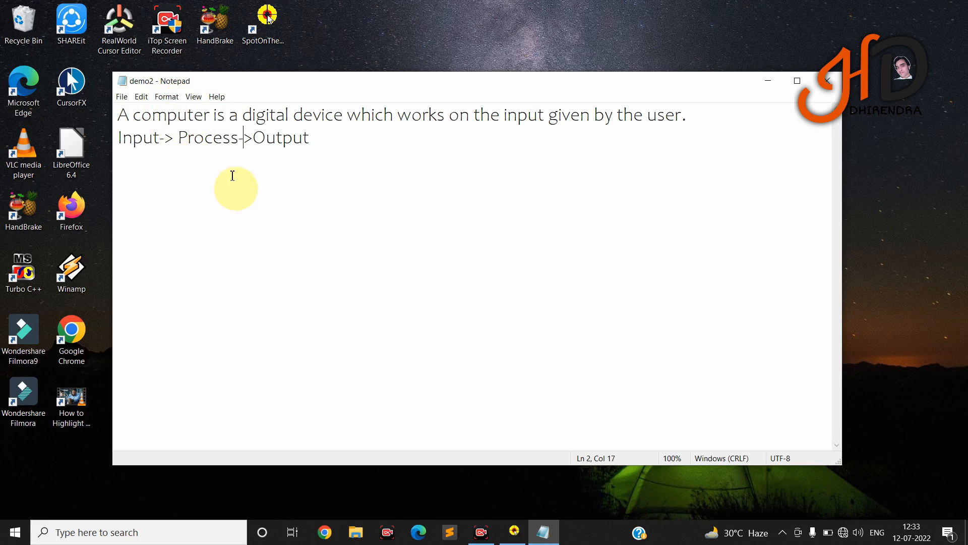
{"action": "key", "text": "Left"}
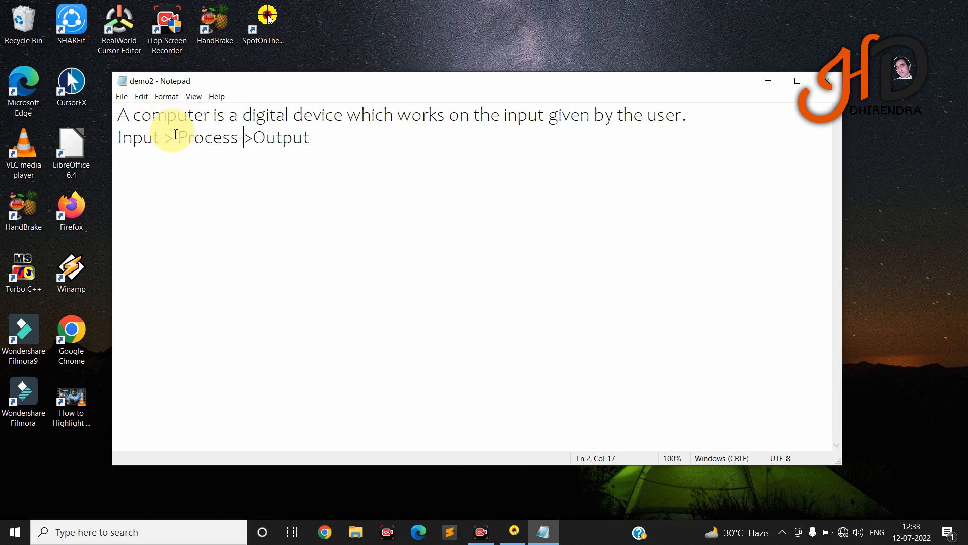